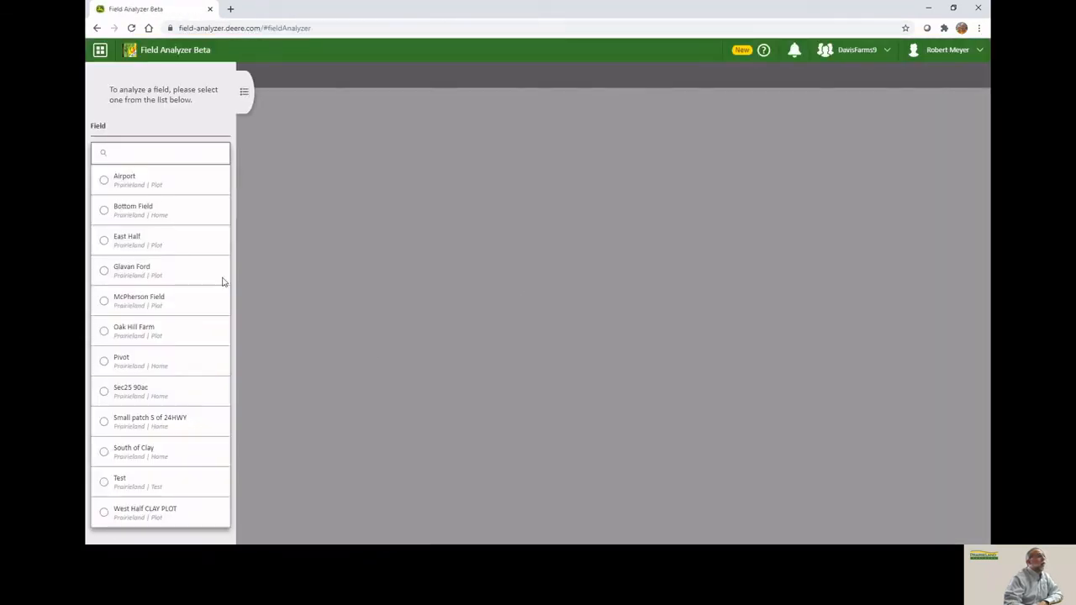
Load the Bottom Field map and open its dry yield legend for editing.
left_click(104, 211)
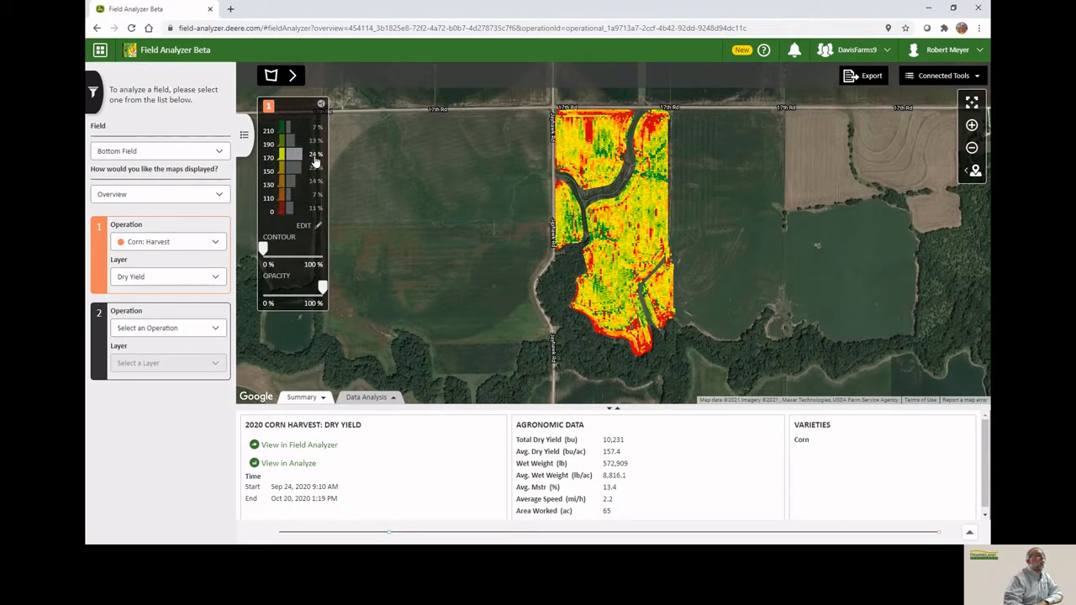
left_click(318, 227)
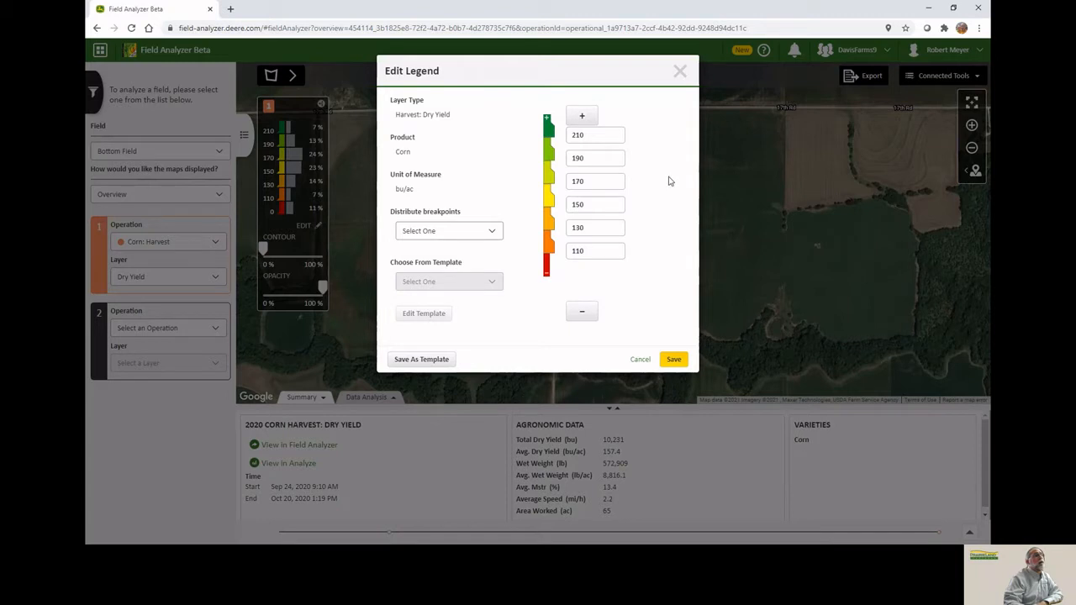
Set the legend breakpoints to 200, 180, 160, 140, 120 and 100 bu/ac and save the legend.
left_click(492, 232)
left_click(445, 274)
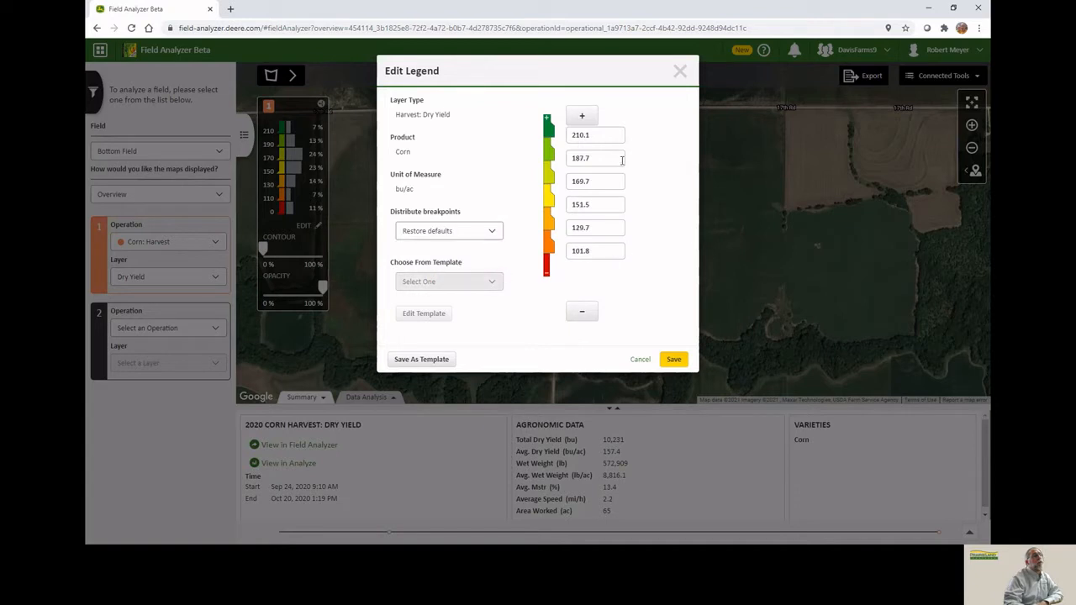
left_click(592, 135)
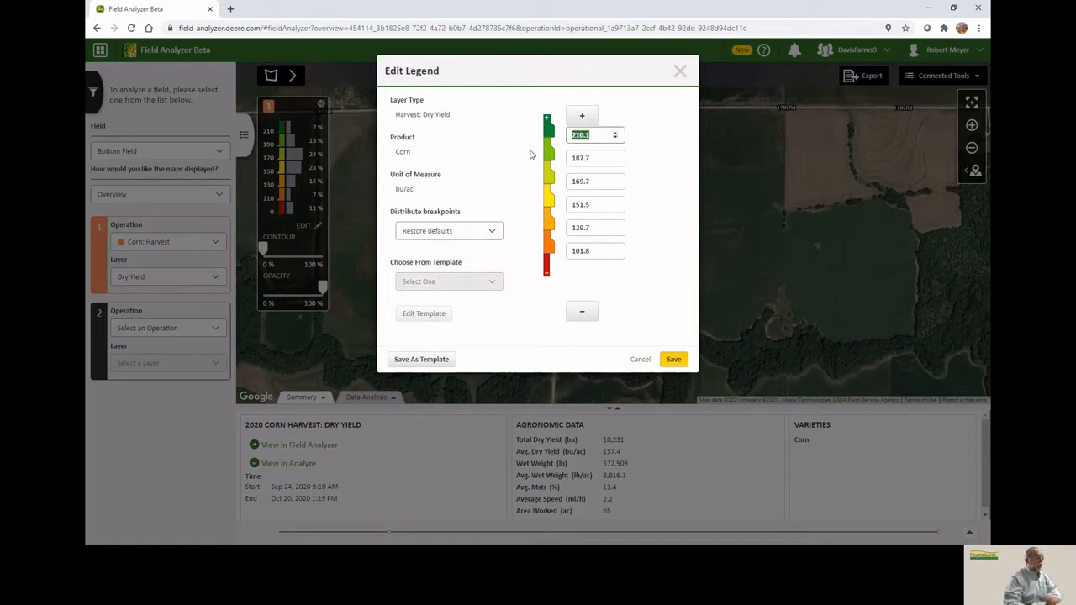
type("200")
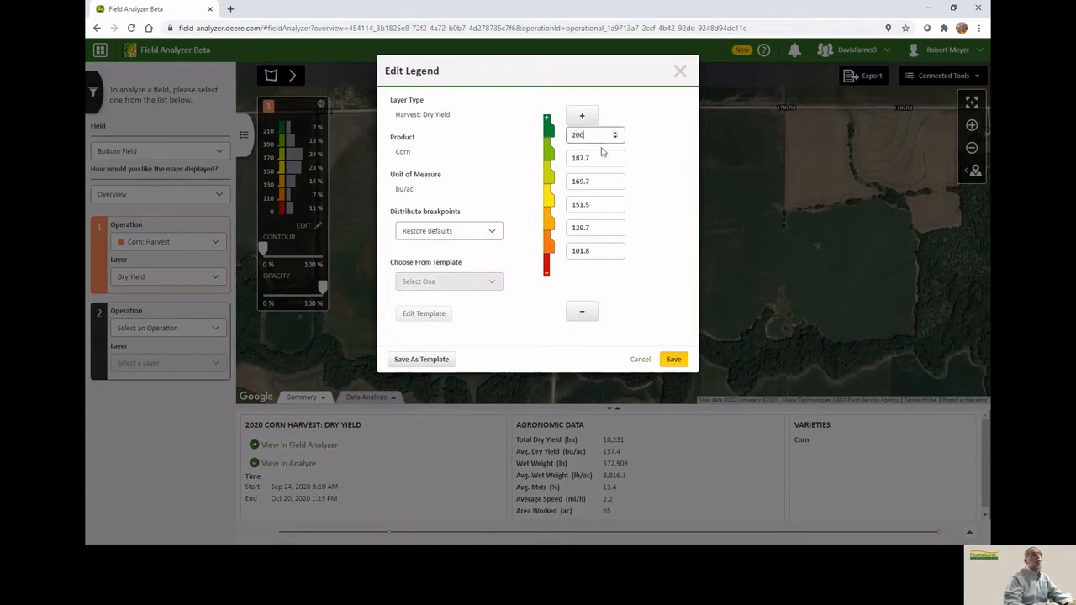
key("Tab")
type("18")
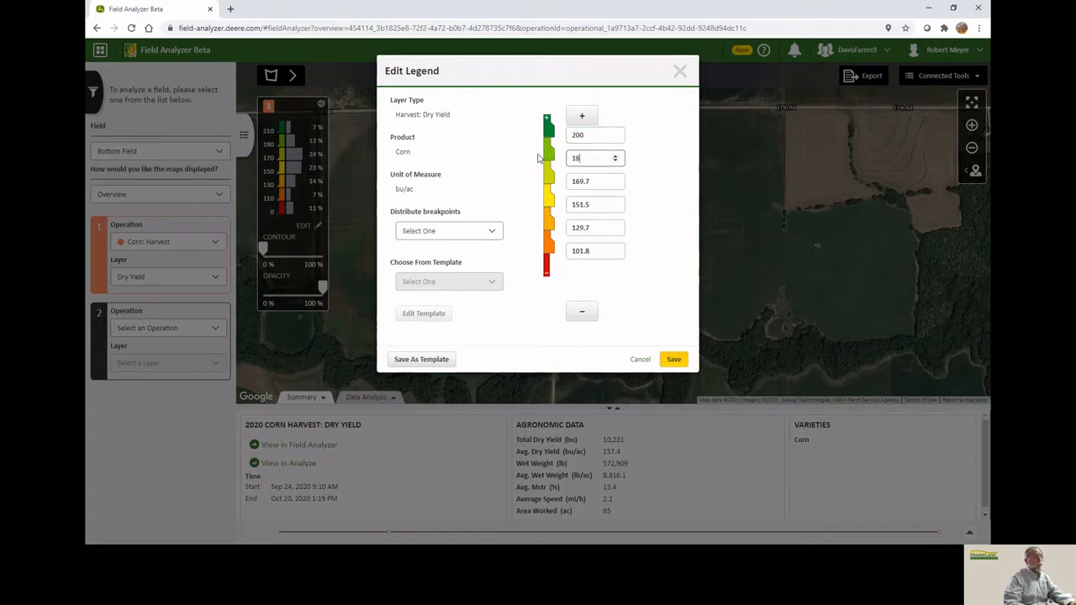
type("0")
key("Tab")
type("1")
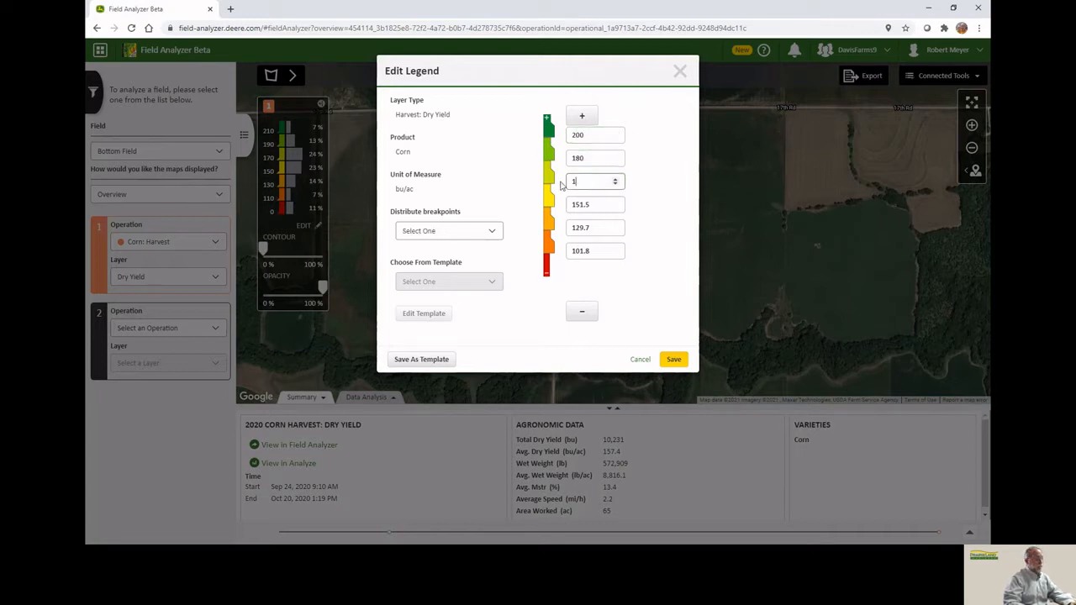
type("60")
key("Tab")
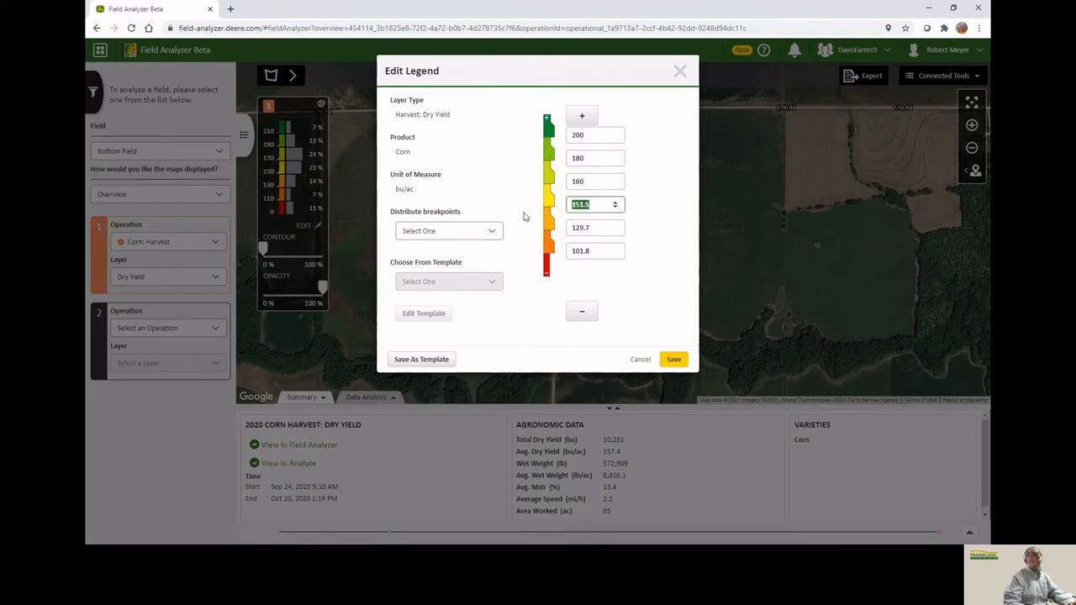
type("14")
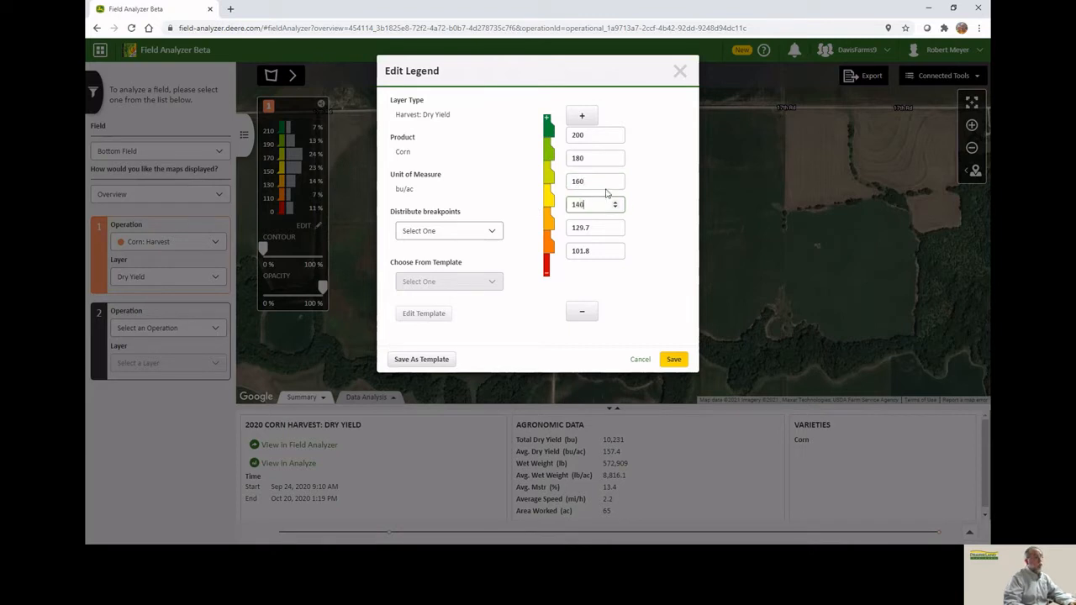
type("0")
key("Tab")
type("120")
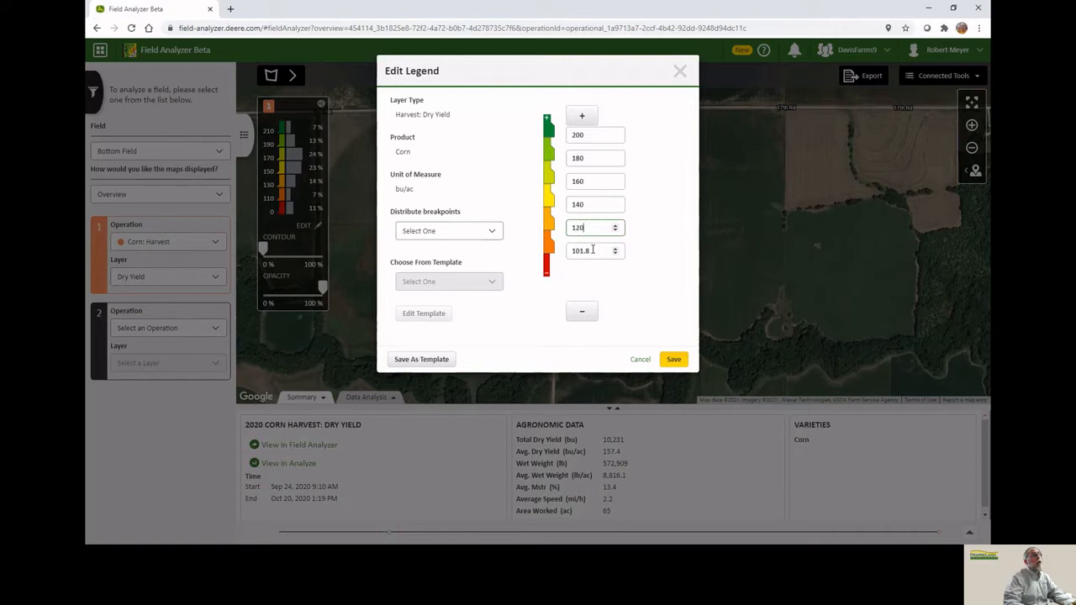
key("Tab")
type("1")
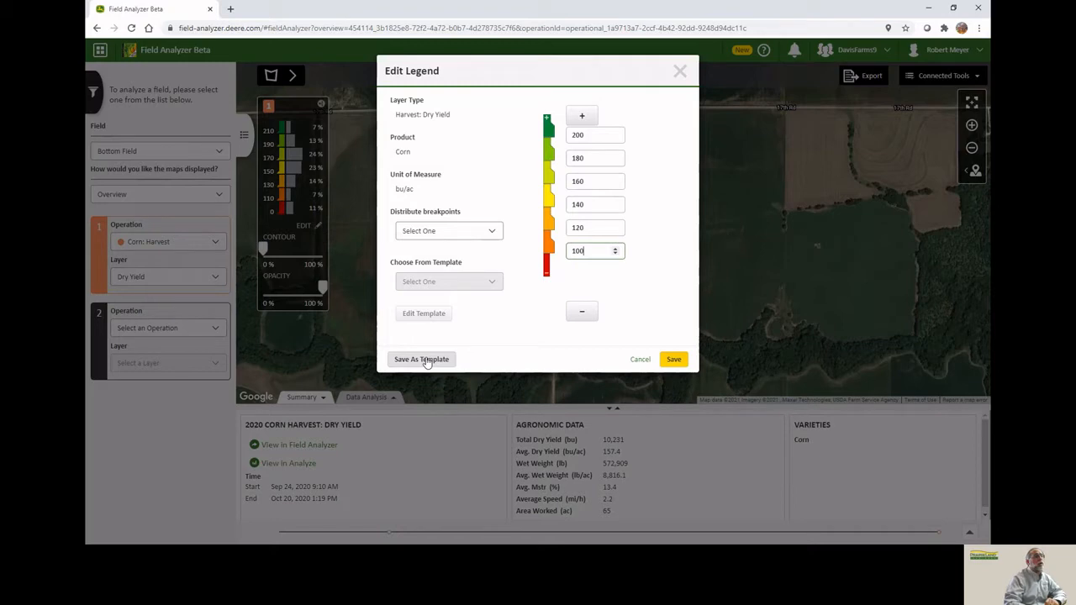
left_click(674, 361)
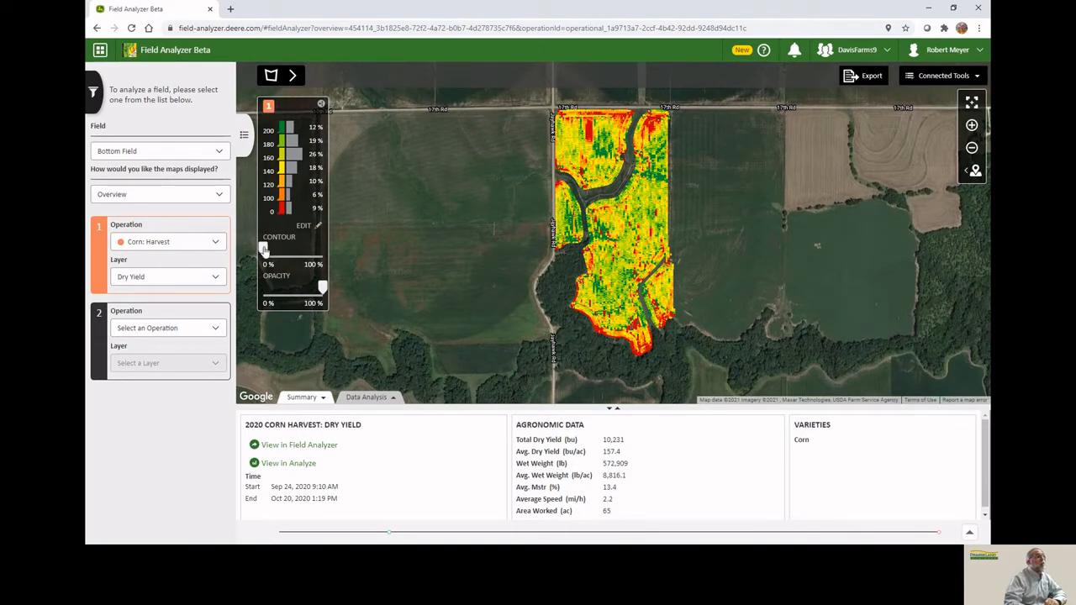
Try the contour slider at 100% and return it to 0%.
left_click_drag(264, 248, 322, 248)
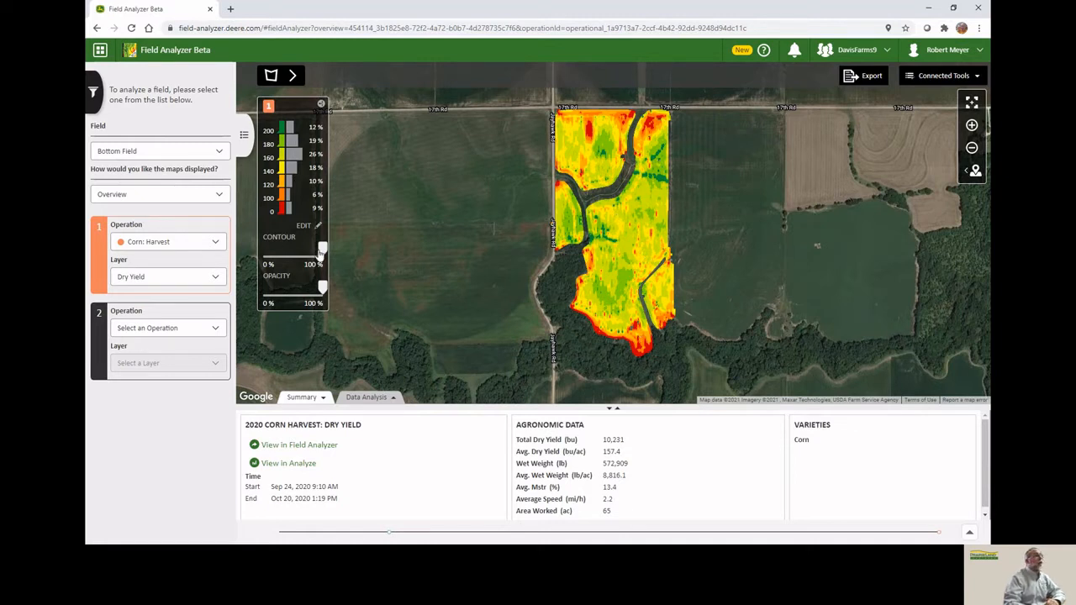
left_click_drag(322, 250, 248, 254)
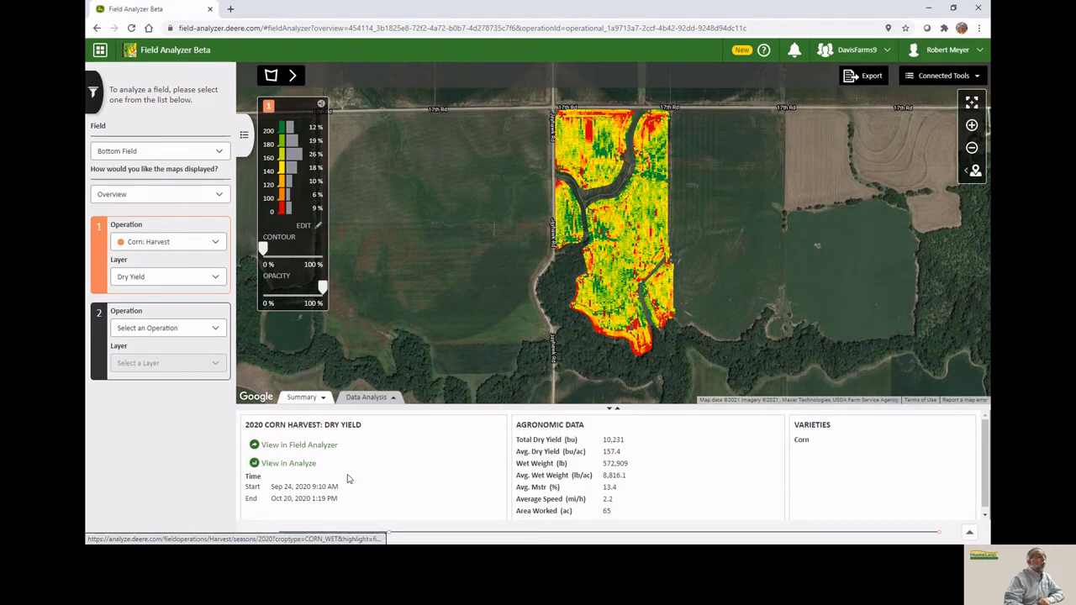
Open the map in the original Field Analyzer, then continue back to Field Analyzer Beta.
left_click(290, 444)
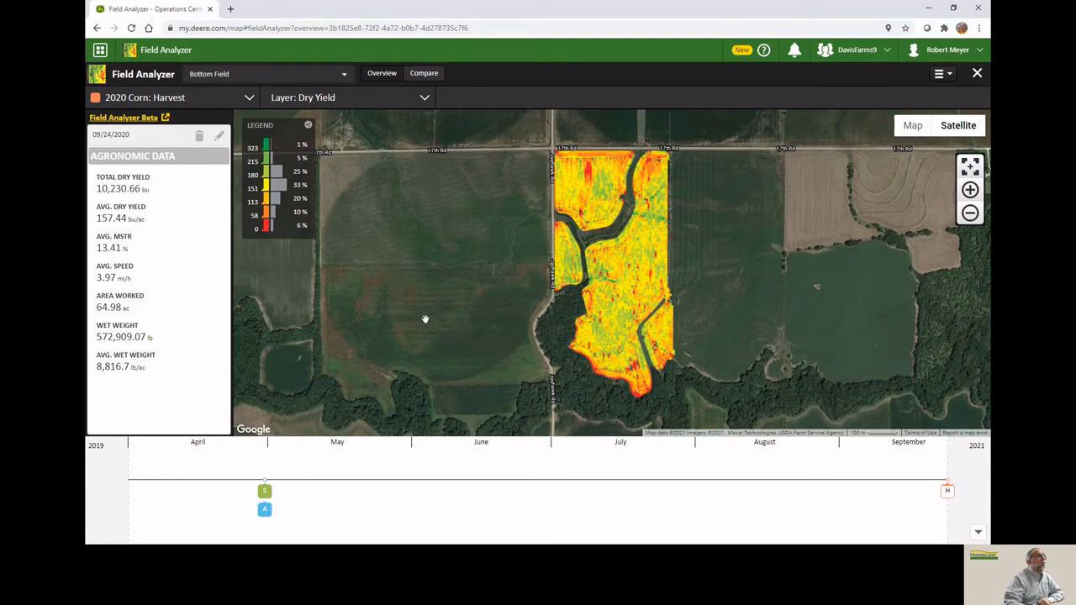
left_click(140, 118)
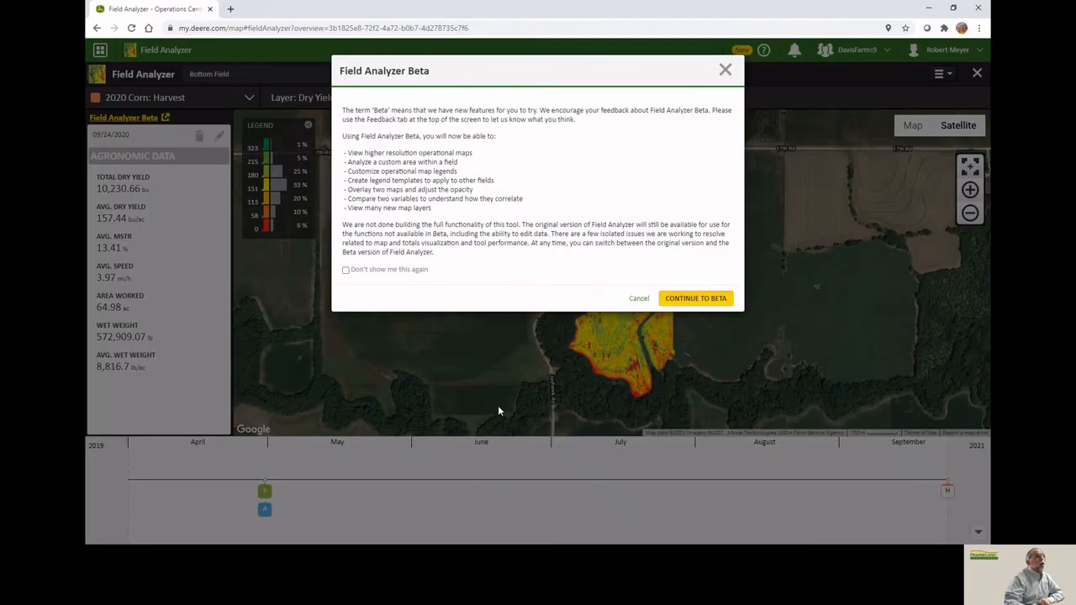
left_click(698, 299)
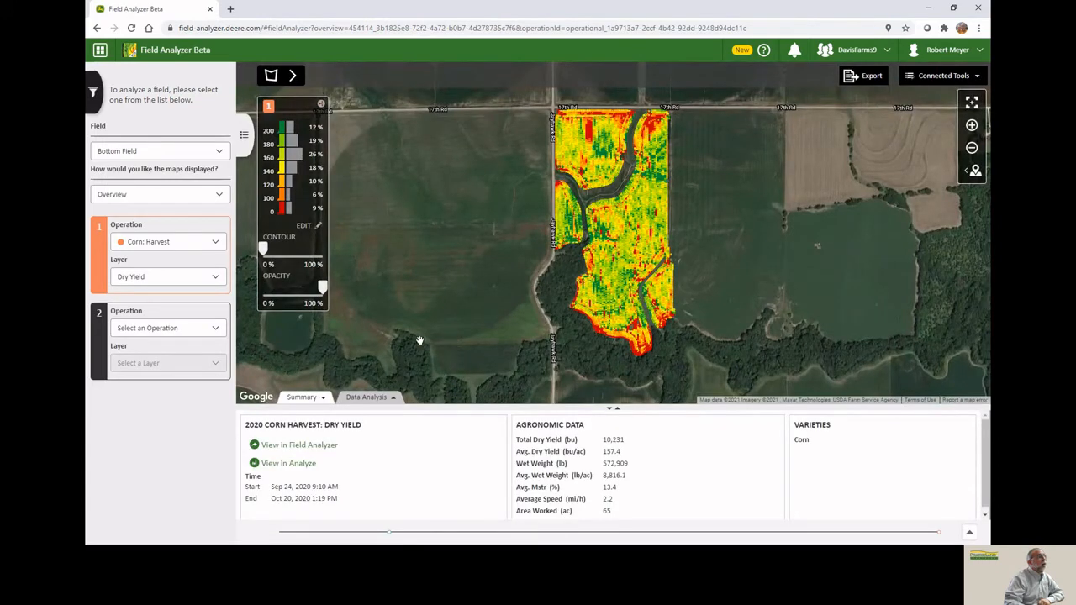
Open the harvest data in Analyze and view Bottom Field's varieties.
left_click(286, 464)
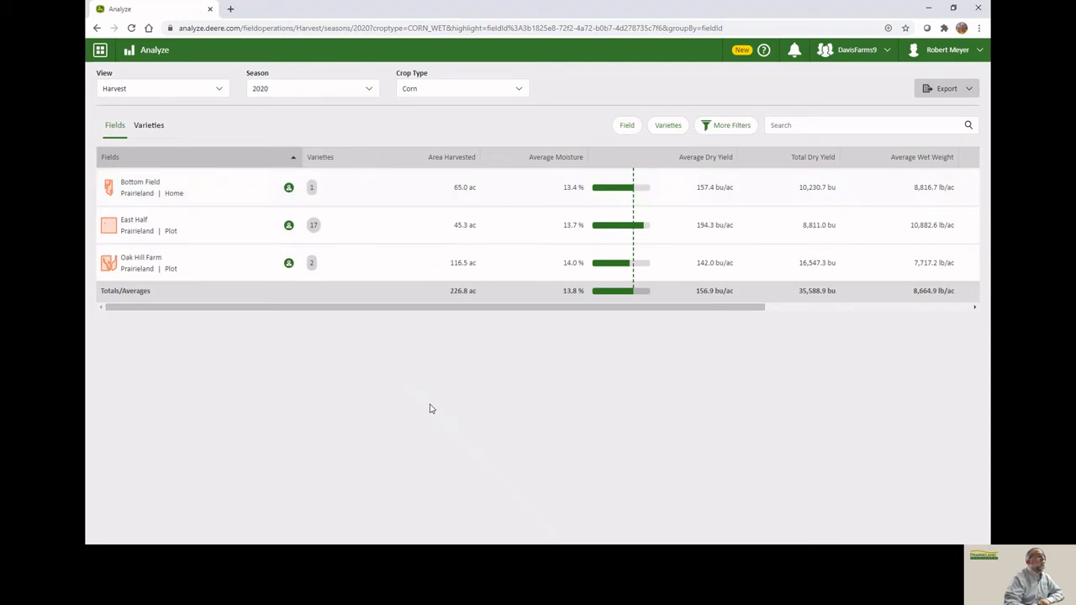
left_click(113, 186)
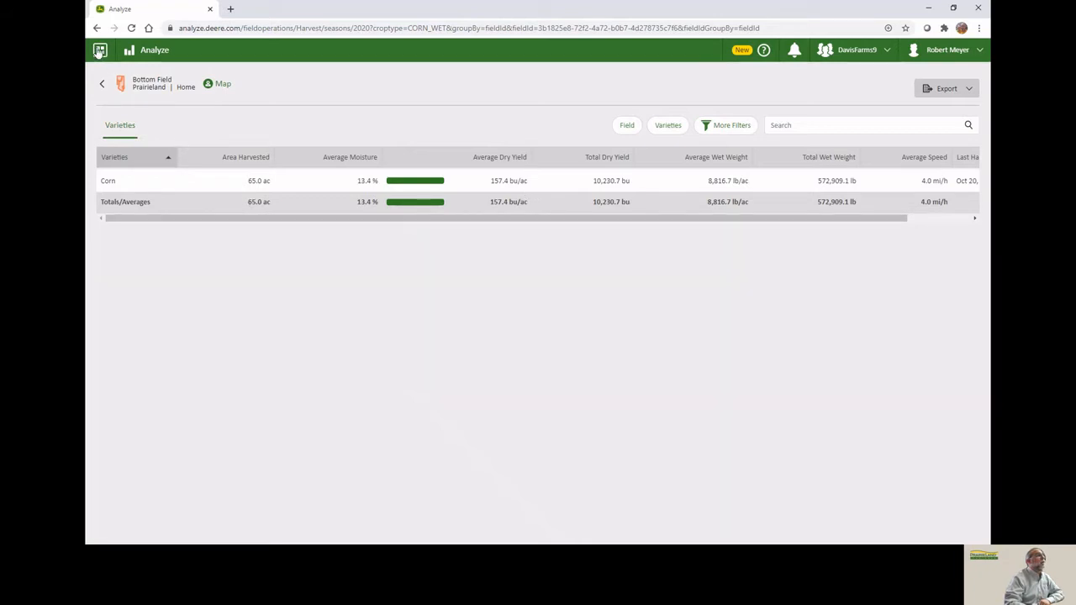
Return to Field Analyzer Beta from the tools menu and load Bottom Field.
left_click(99, 52)
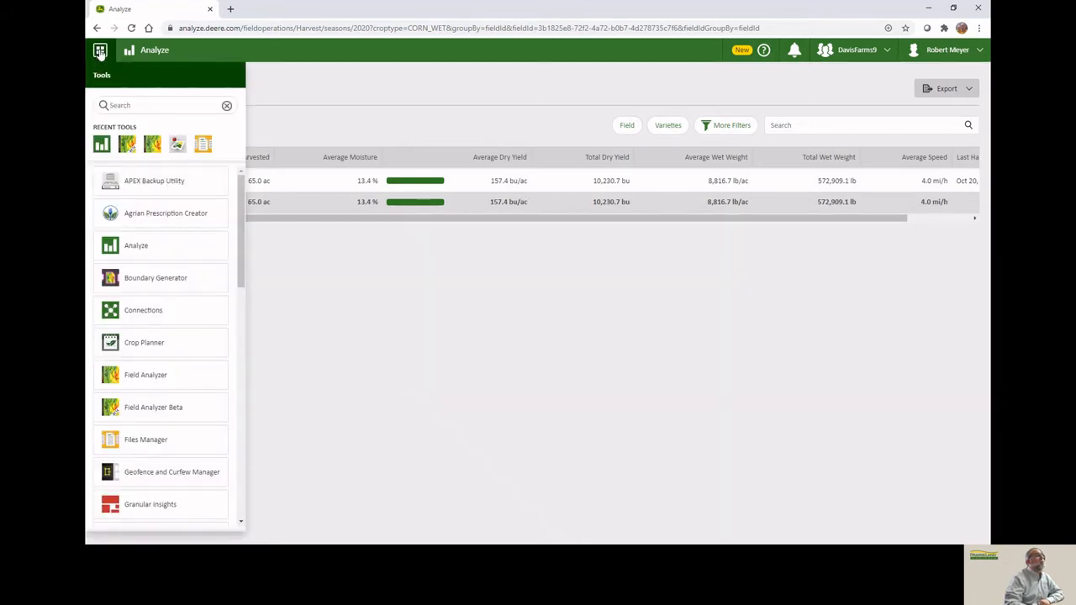
left_click(127, 146)
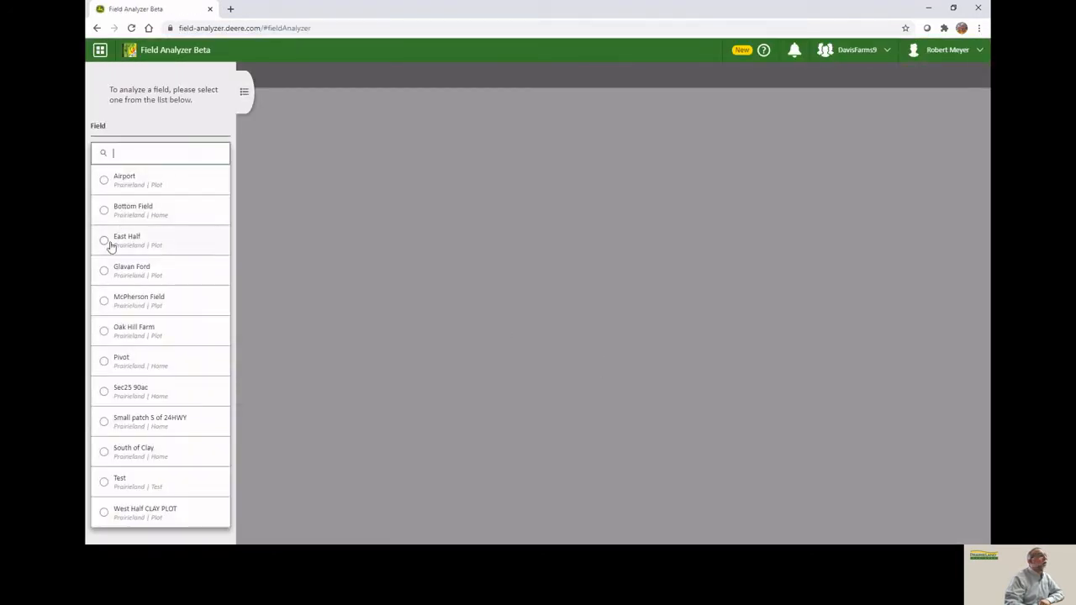
left_click(103, 215)
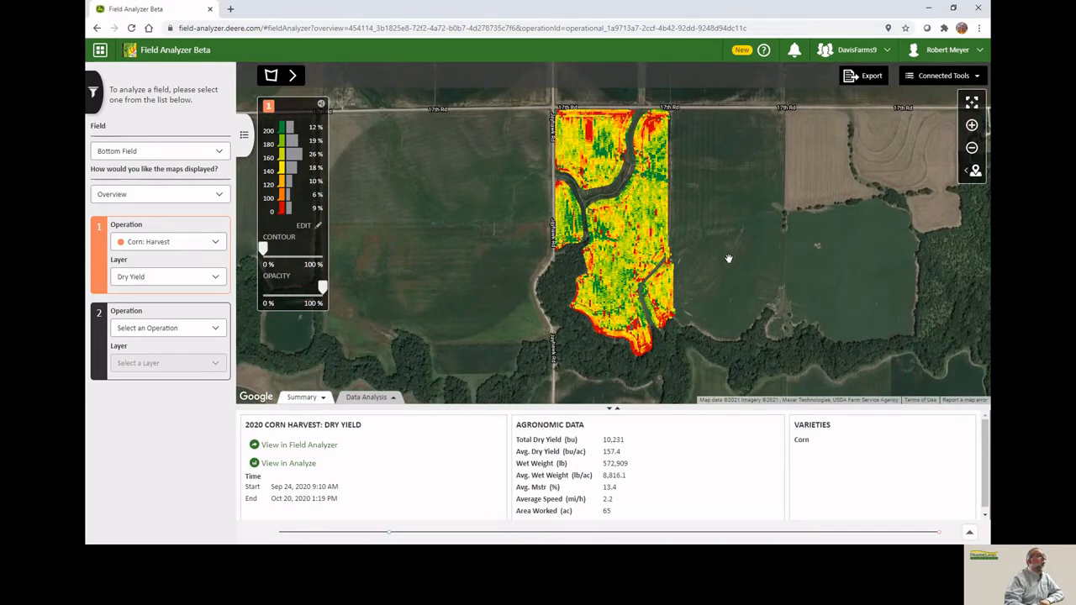
Switch the map display to Compare and add Riser: Application as the second operation.
left_click(220, 154)
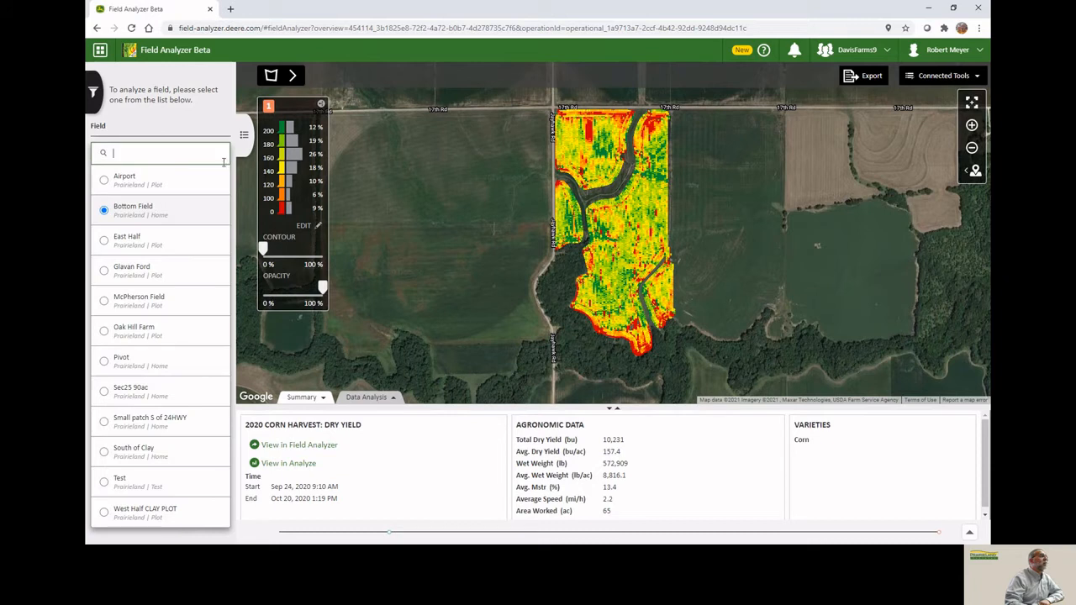
left_click(187, 124)
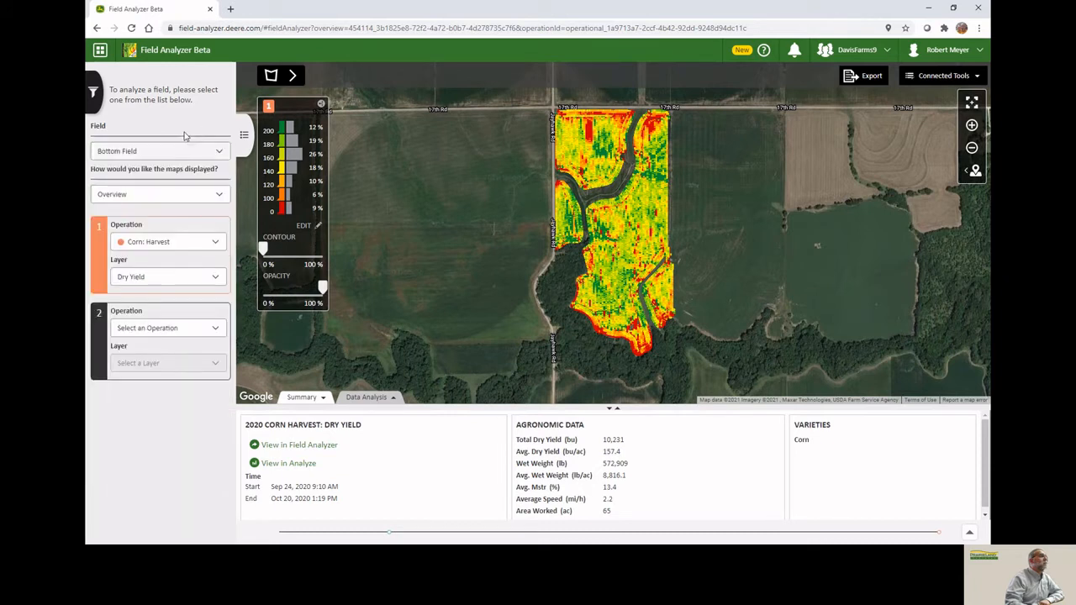
left_click(219, 198)
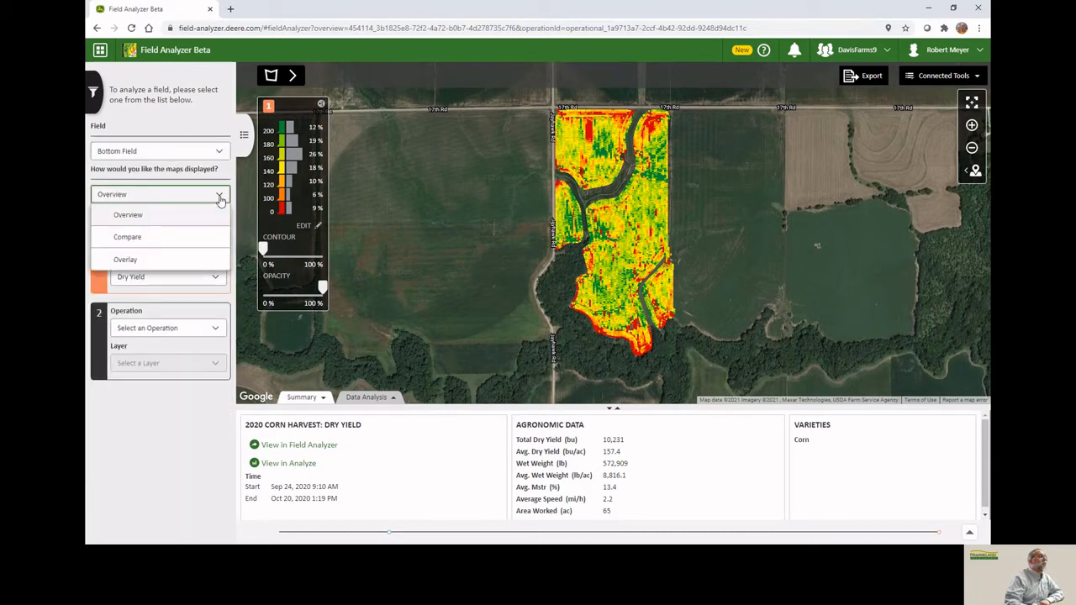
left_click(135, 242)
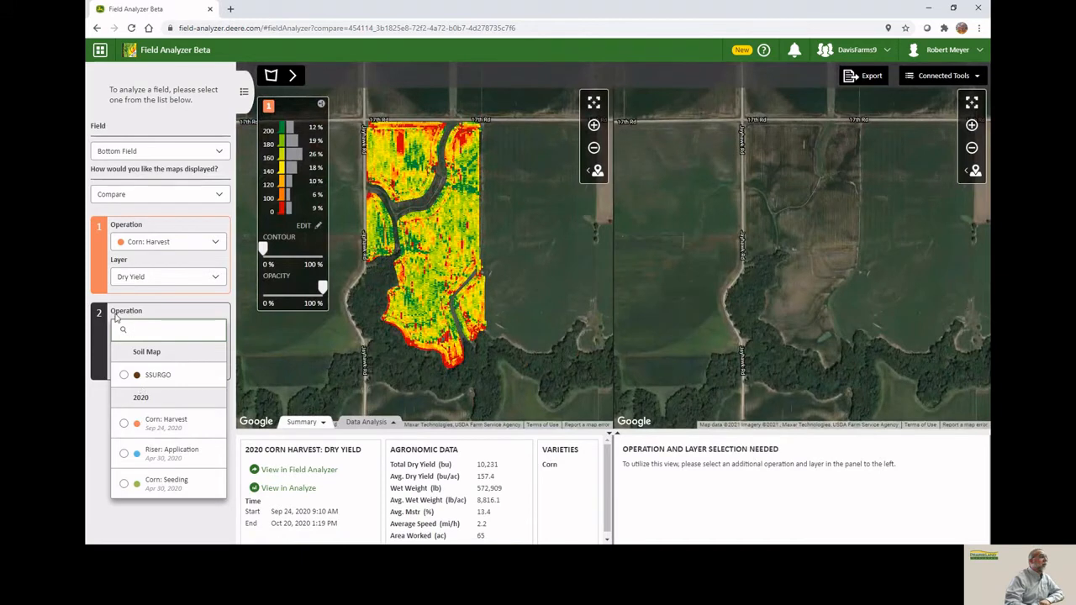
left_click(124, 454)
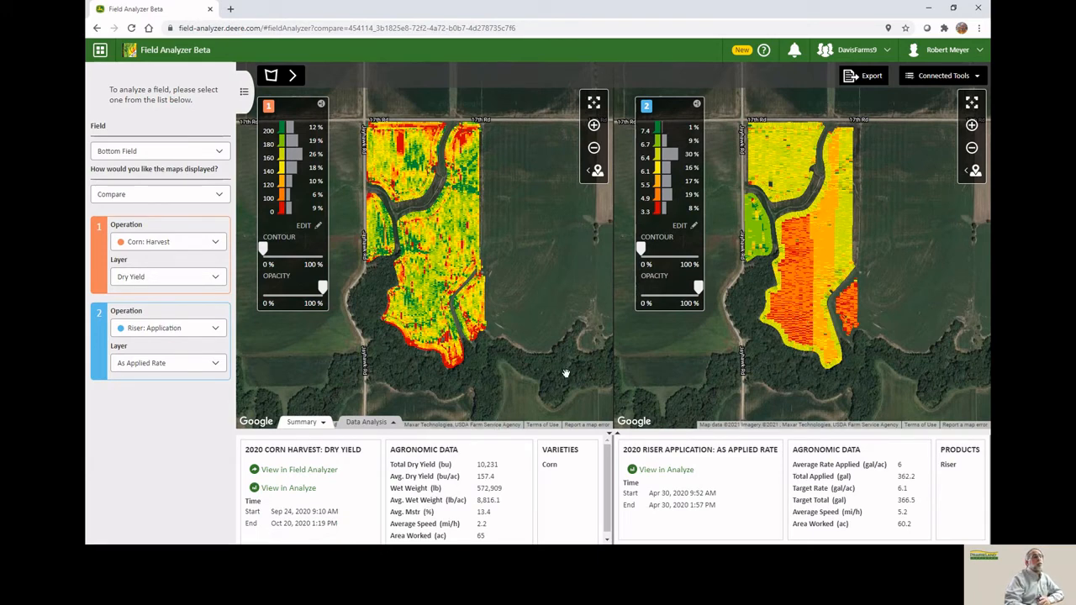
Draw a triangular custom area inside the field on the application map with the polygon tool.
left_click(293, 78)
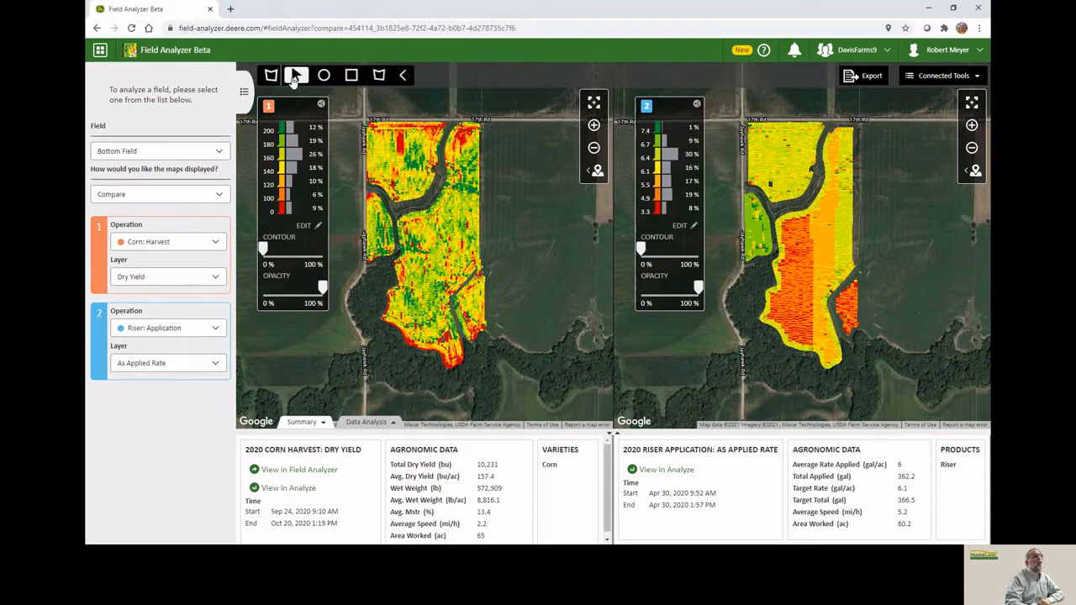
left_click(382, 76)
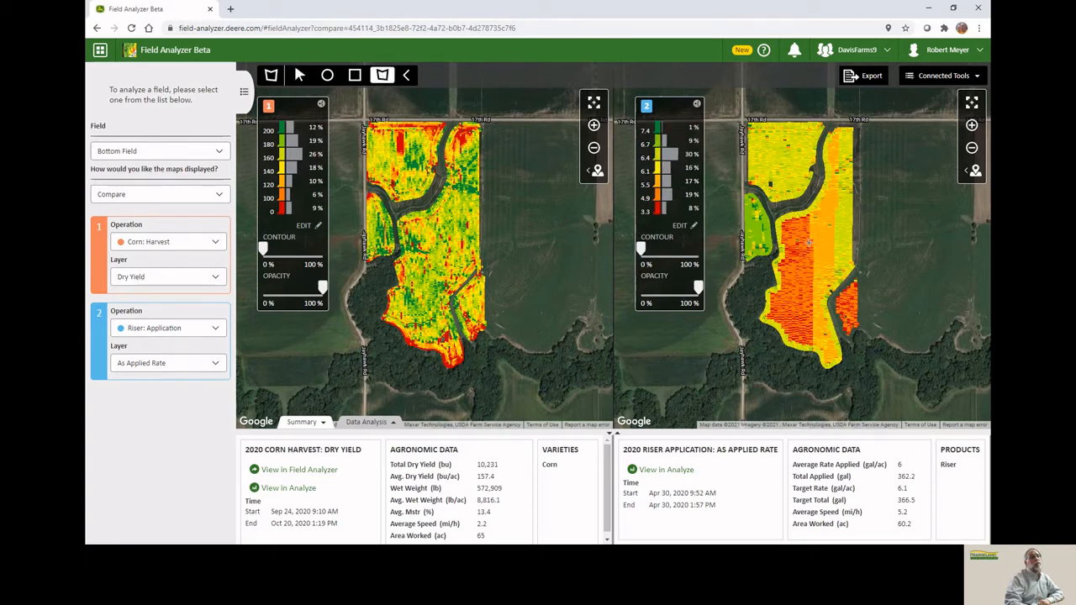
left_click(809, 243)
left_click(812, 289)
left_click(792, 283)
left_click(806, 245)
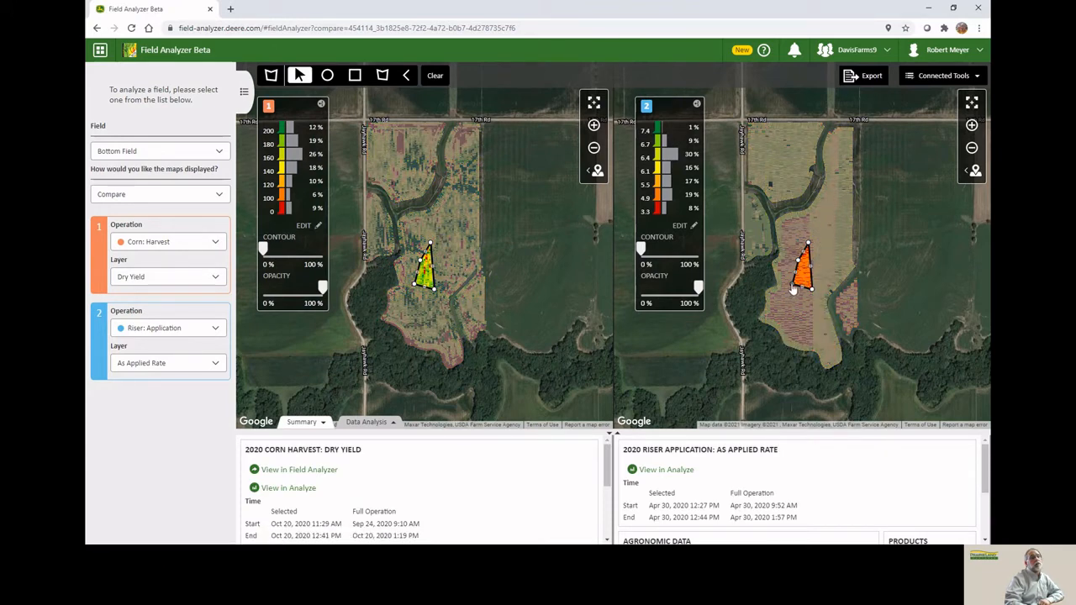
Move two vertices of the drawn area, then clear the drawn area.
left_click_drag(793, 288, 822, 277)
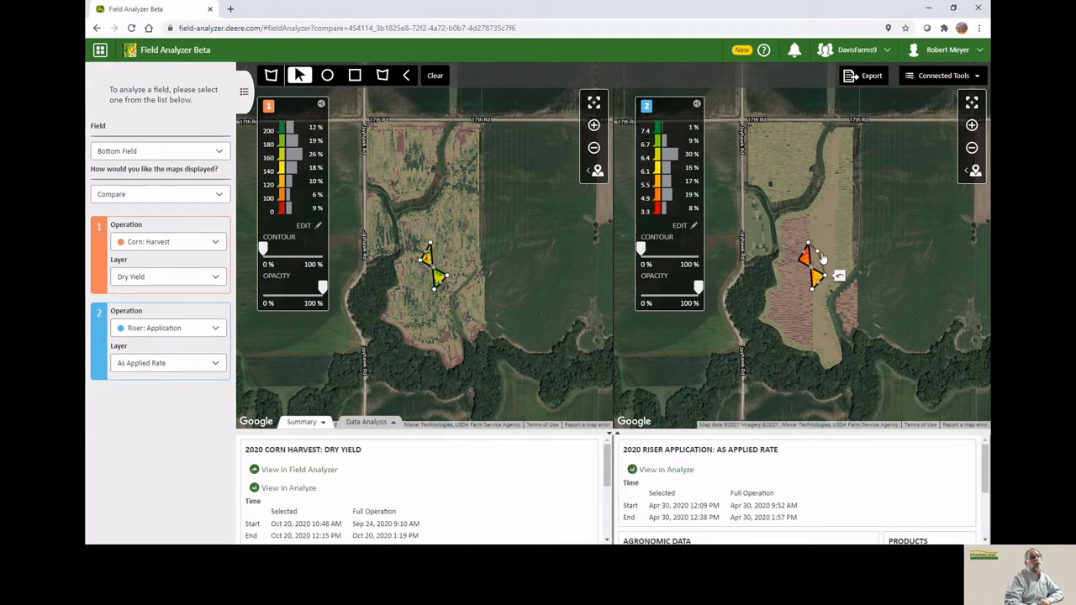
left_click_drag(822, 257, 821, 249)
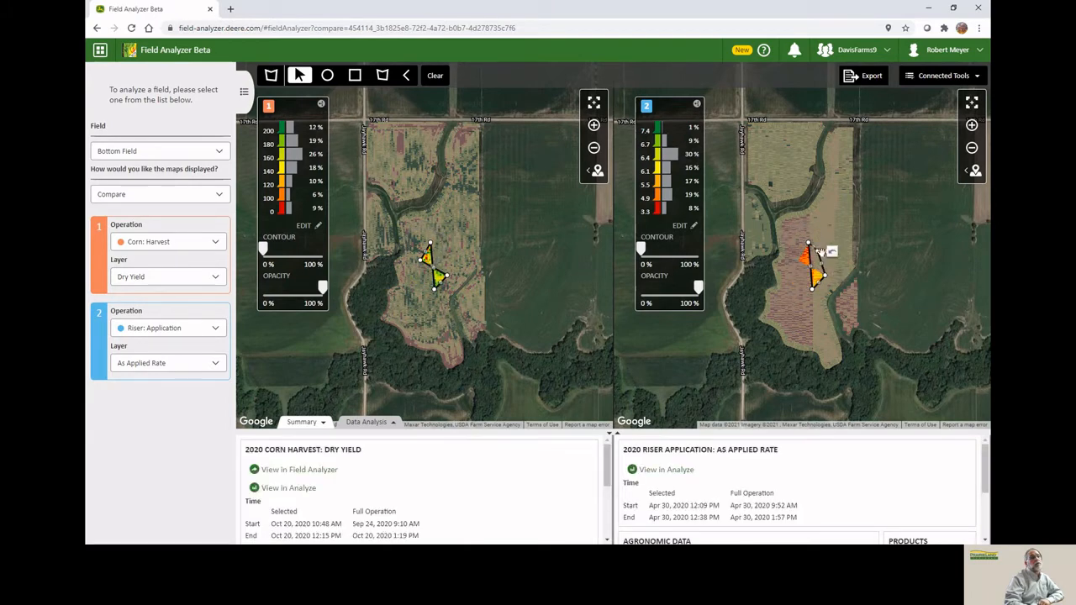
left_click(435, 75)
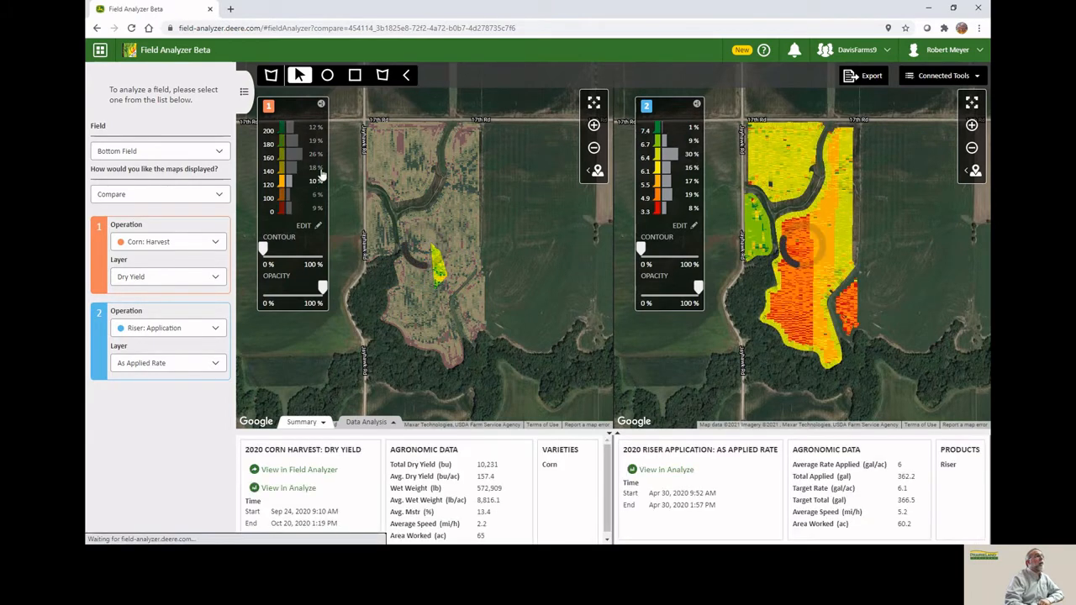
Draw a rectangular custom area in the middle of the field on the application map.
left_click(353, 77)
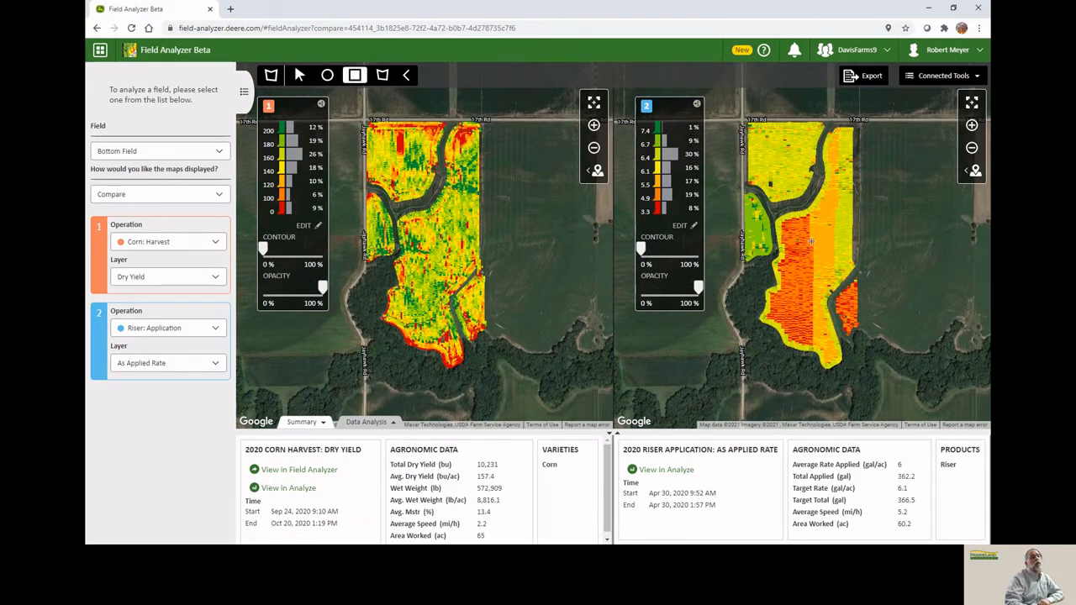
left_click_drag(812, 239, 792, 269)
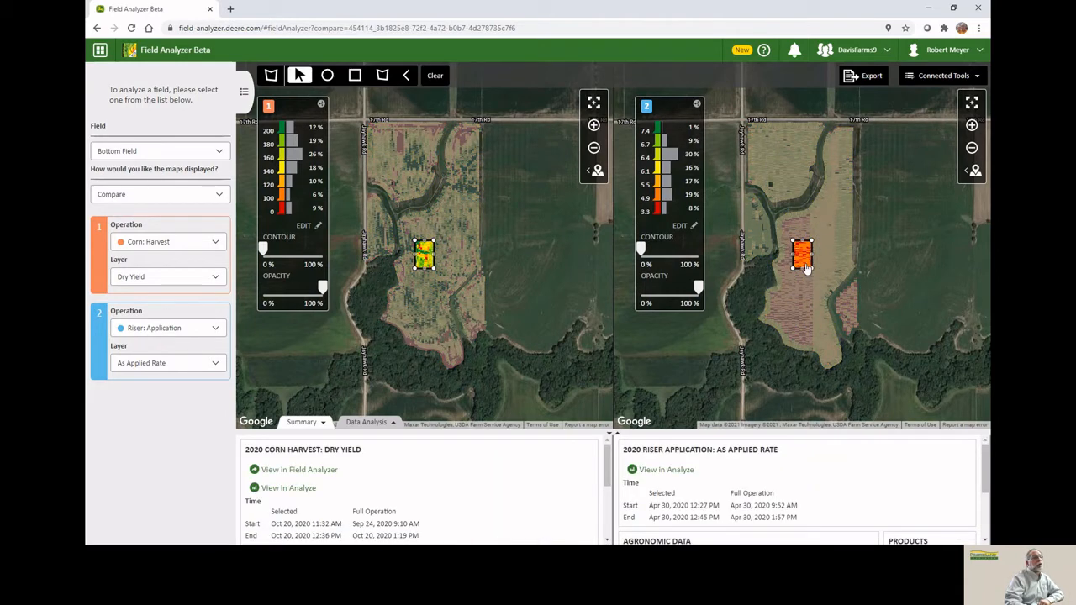
Scroll the summary panel to examine the harvest data for the drawn rectangular area.
scroll(388, 476, "down", 1)
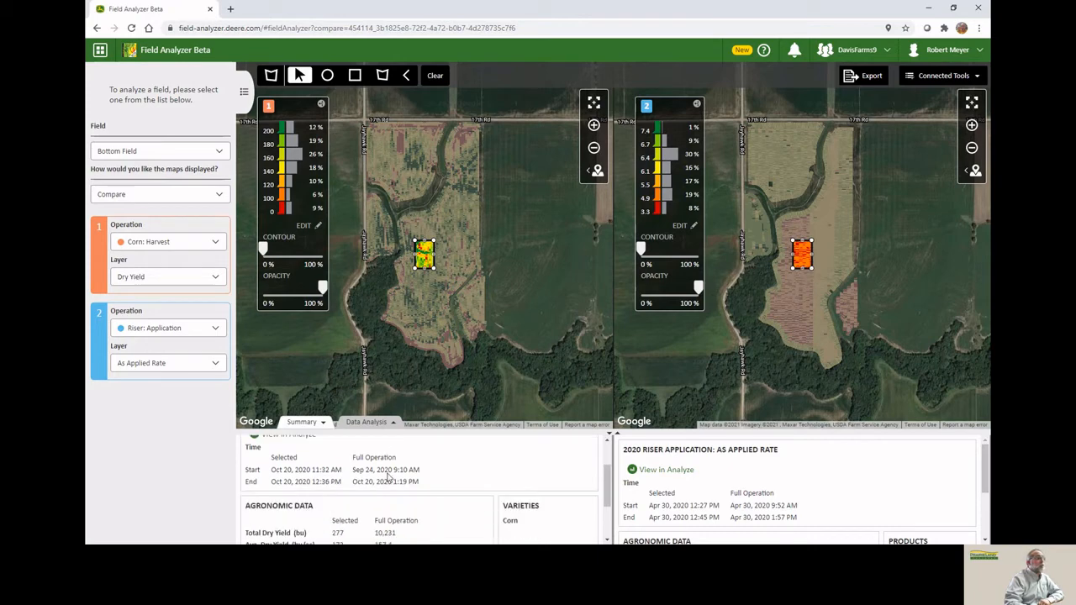
scroll(387, 476, "down", 1)
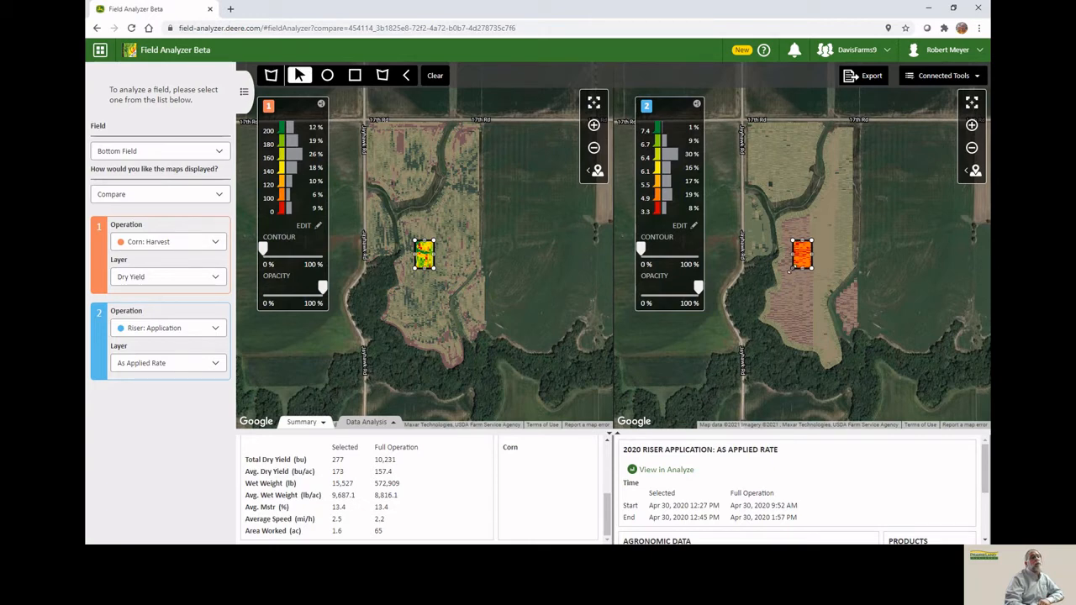
Move the rectangular area slightly east, review its summary, and undo the move.
left_click_drag(790, 269, 829, 269)
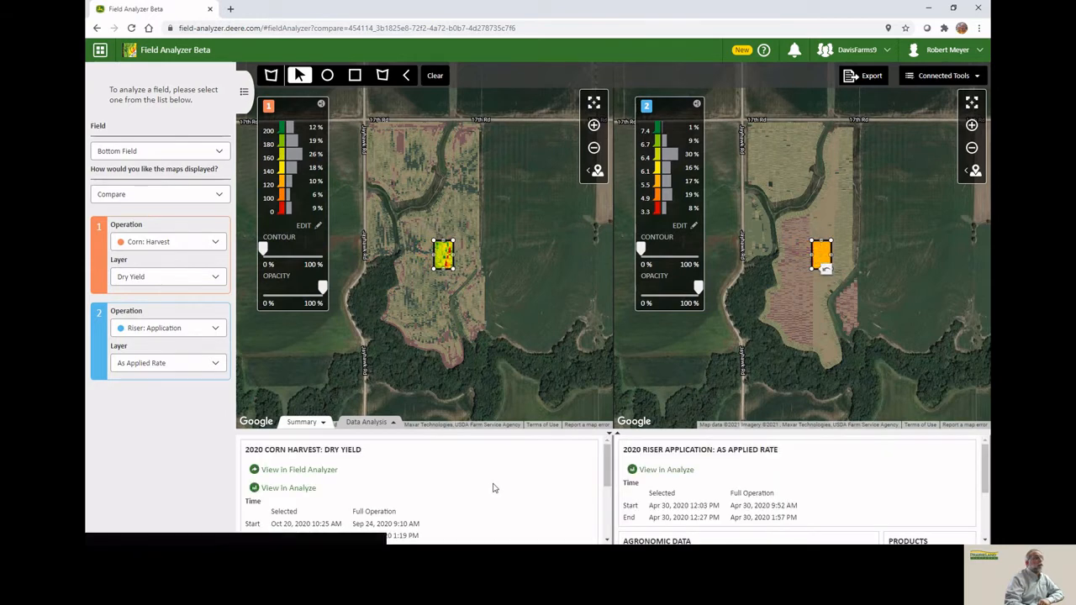
scroll(495, 488, "down", 3)
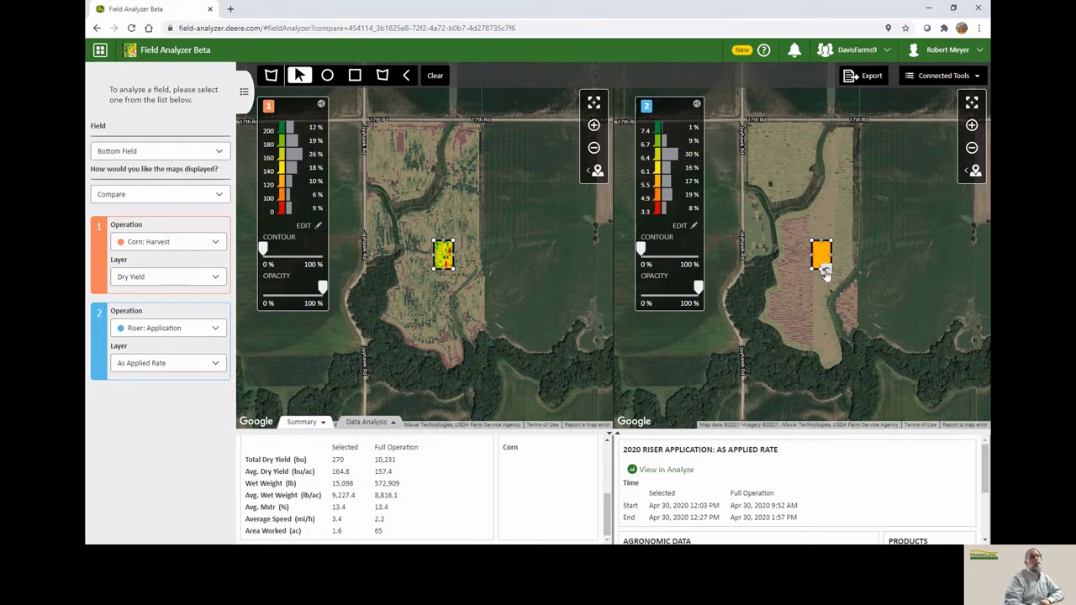
left_click(826, 270)
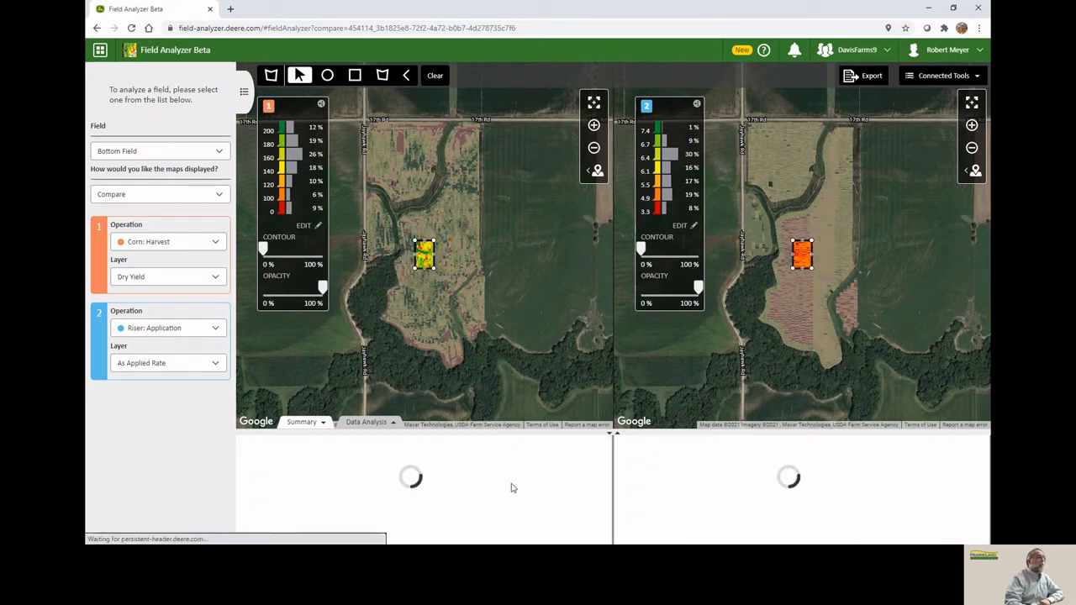
Clear the drawn area from the maps.
scroll(465, 497, "down", 5)
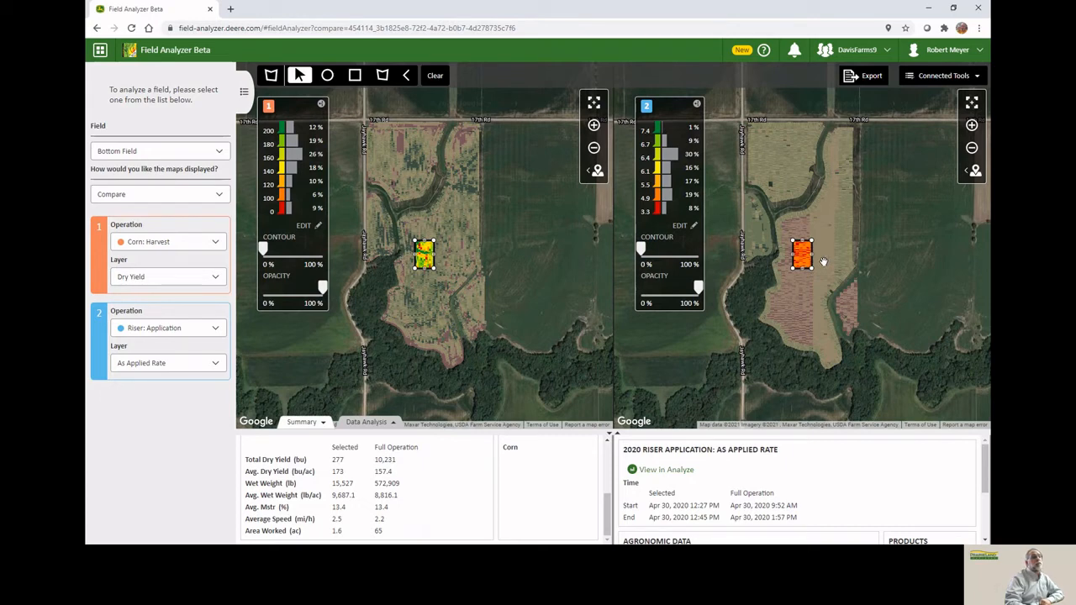
left_click(434, 77)
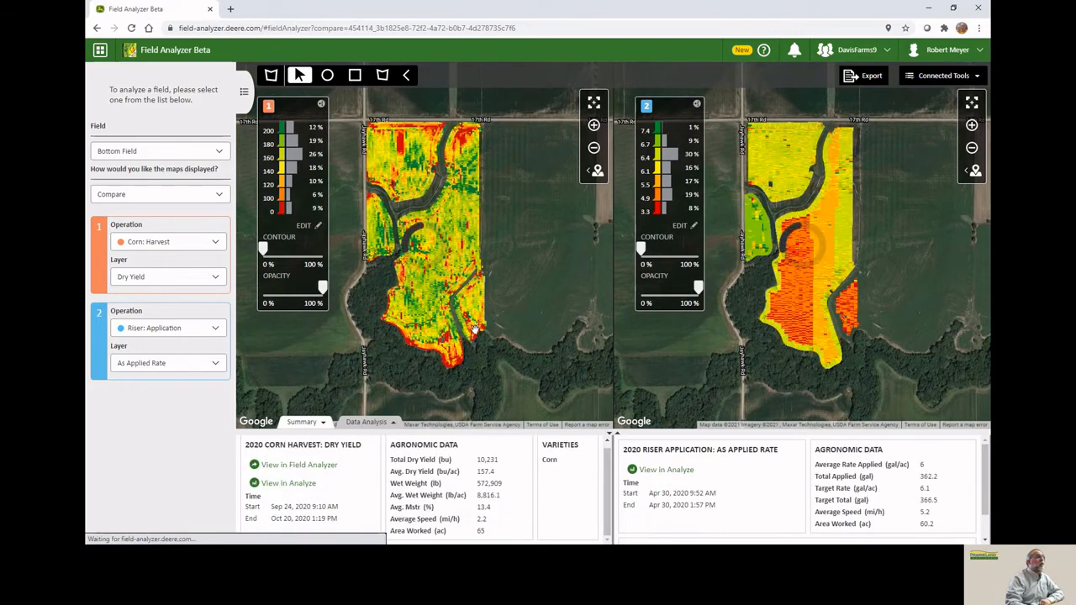
Switch the map display to Overlay.
left_click(172, 196)
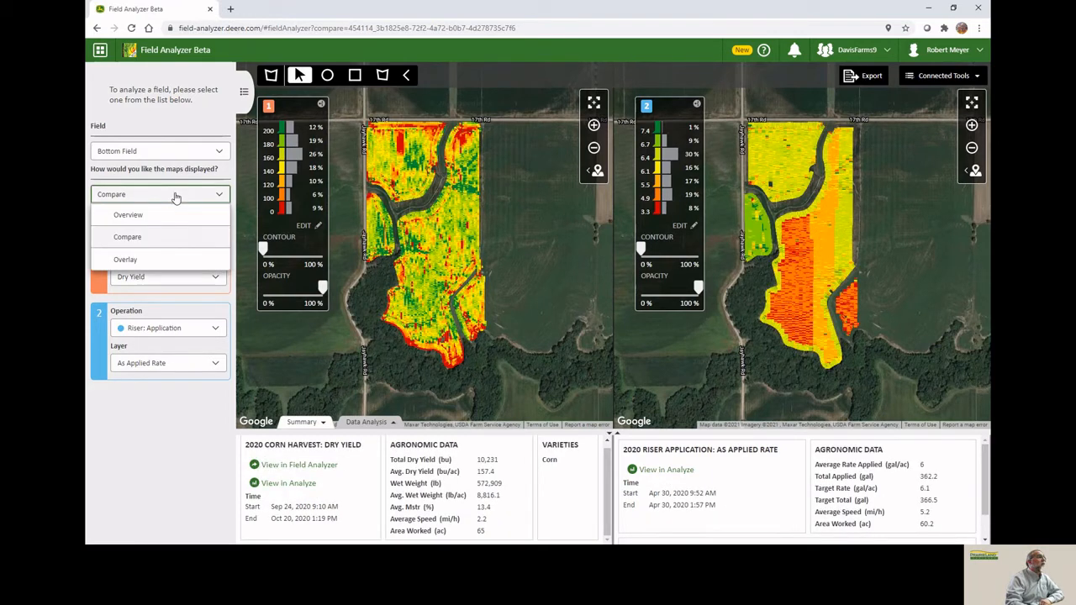
left_click(145, 259)
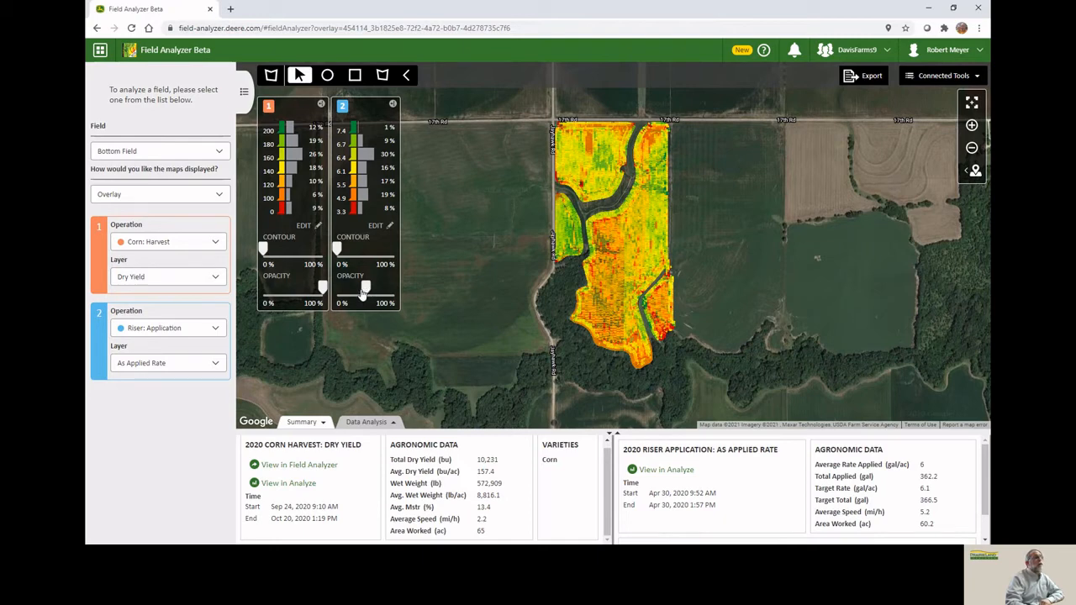
Adjust the riser application layer's opacity to about half so both layers show.
left_click_drag(364, 289, 337, 289)
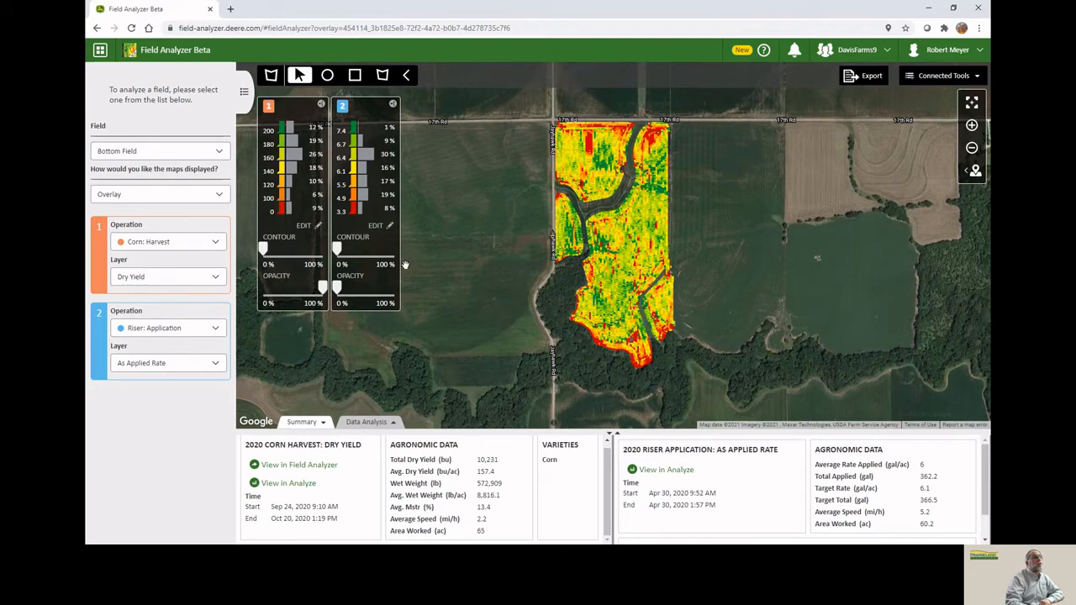
left_click_drag(342, 290, 395, 288)
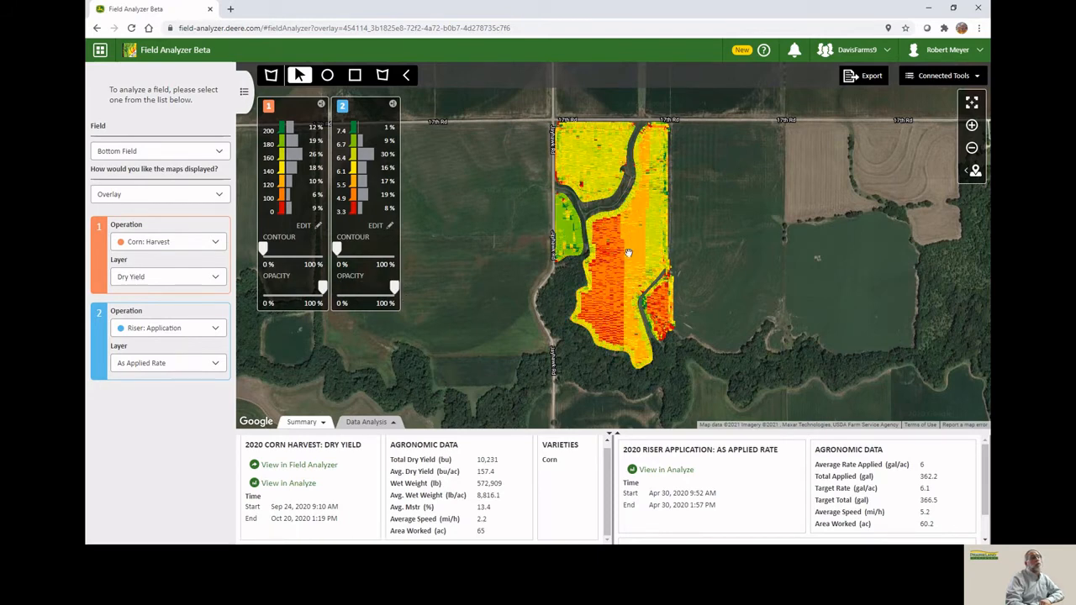
left_click_drag(392, 289, 363, 290)
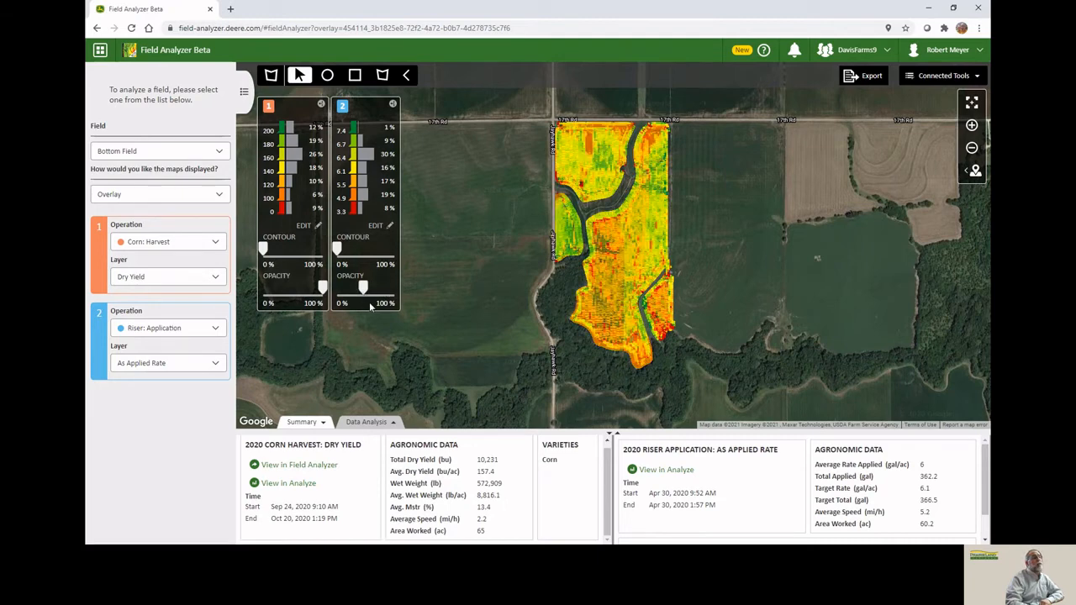
Draw a small rectangular custom area in the middle of the overlaid field and review its summary.
left_click(354, 76)
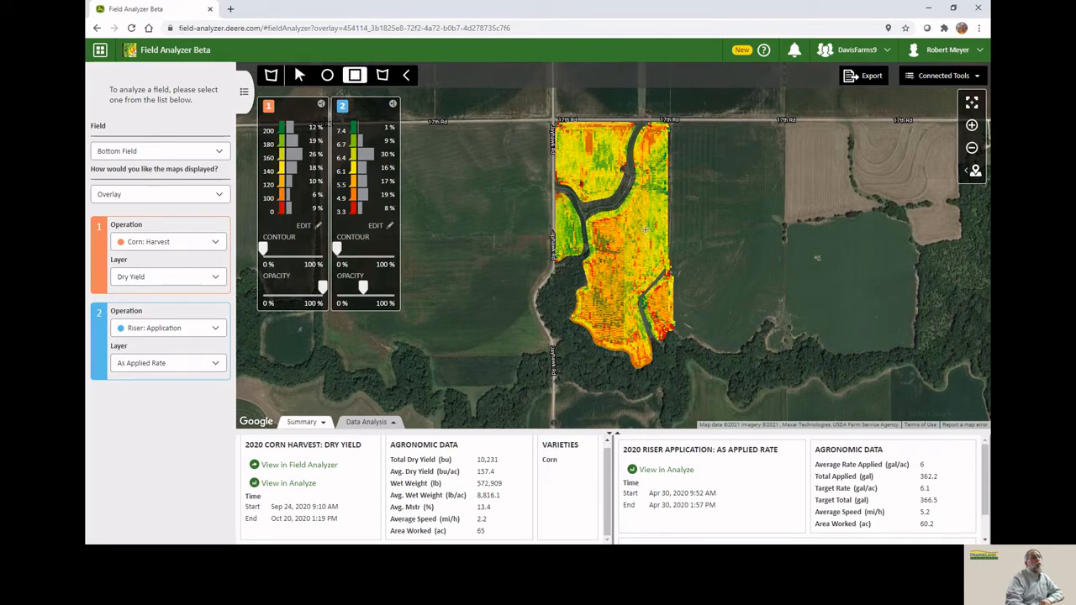
left_click_drag(645, 228, 624, 259)
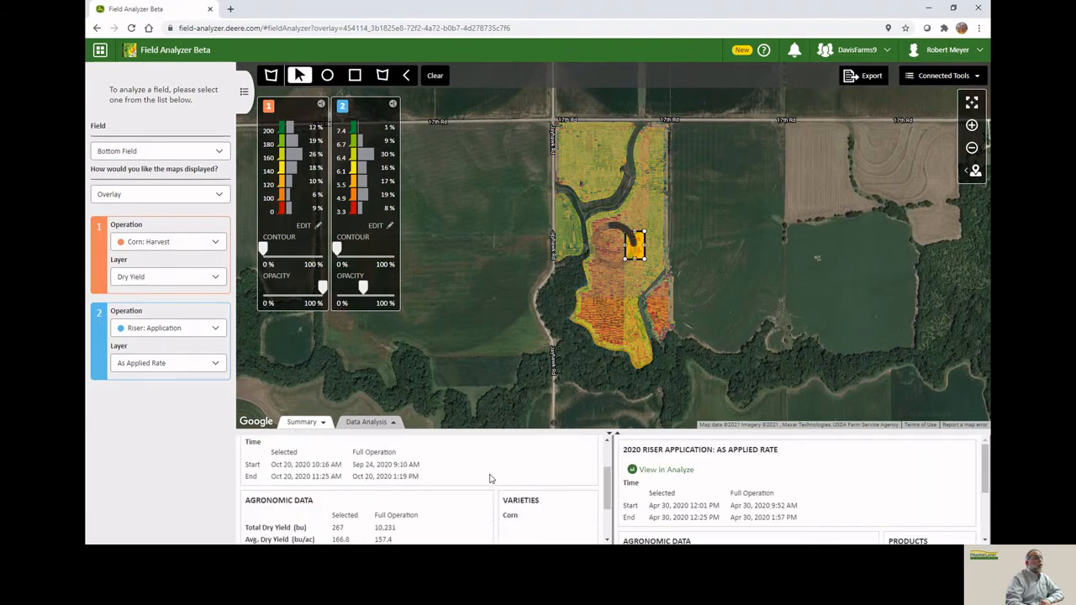
scroll(491, 478, "down", 2)
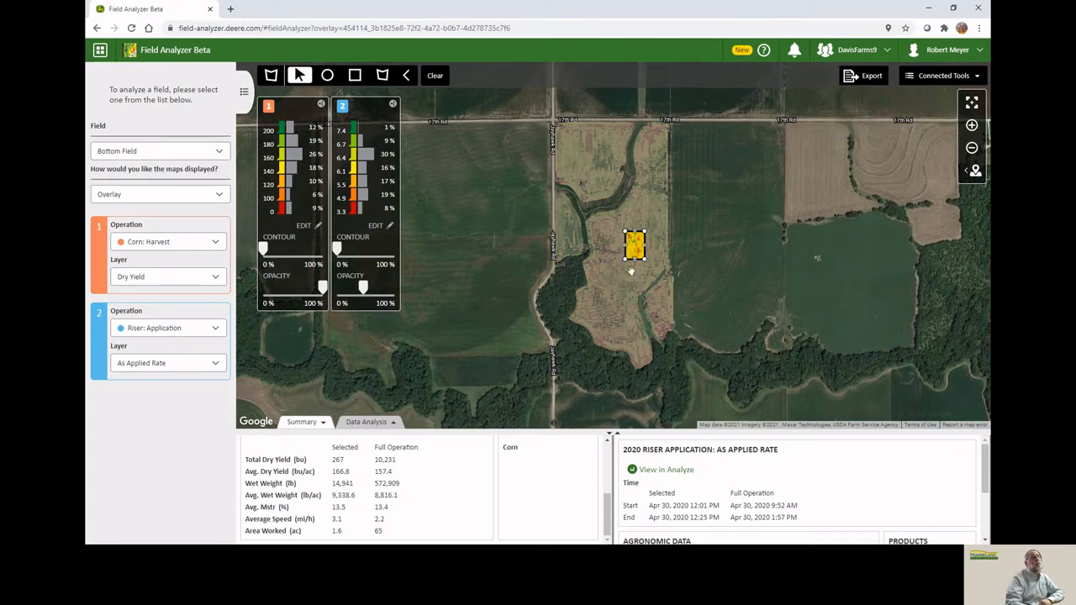
Move the rectangle toward the field's eastern edge, review its summary, and clear the drawn area.
left_click_drag(624, 259, 657, 253)
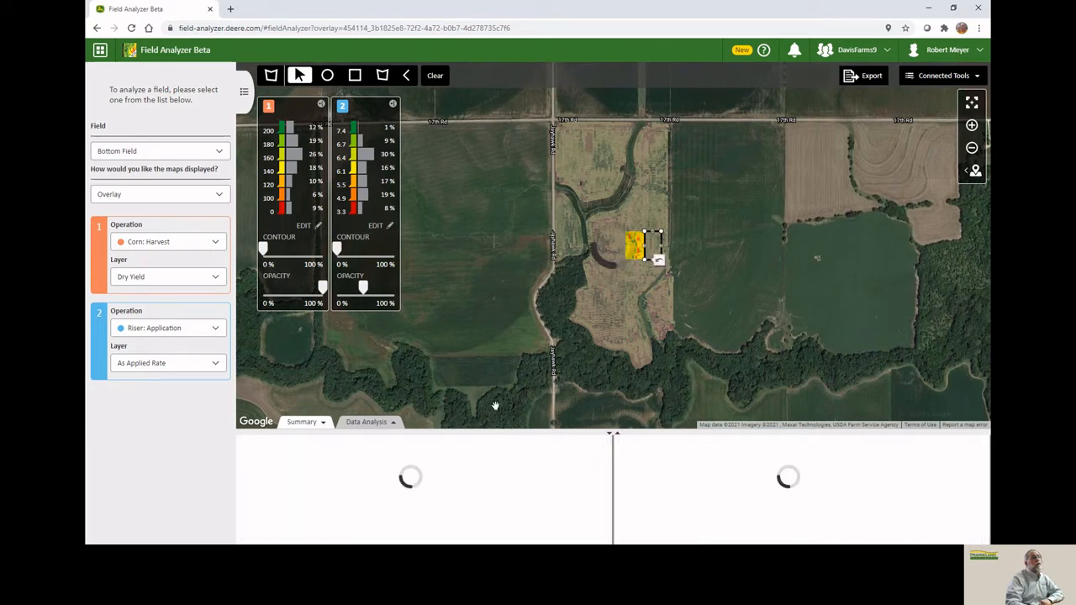
scroll(407, 472, "down", 5)
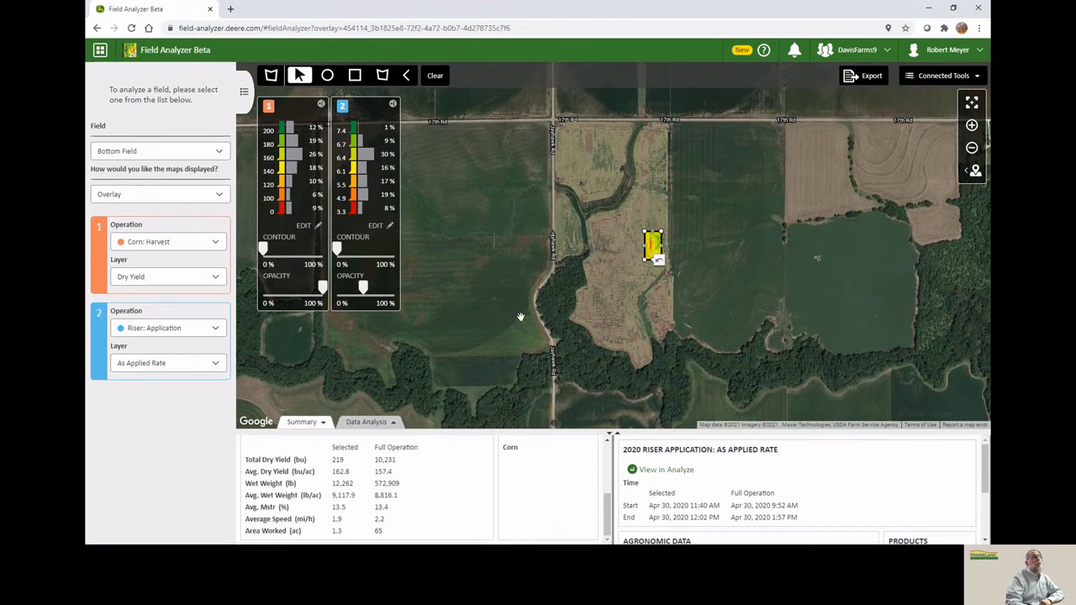
left_click(435, 76)
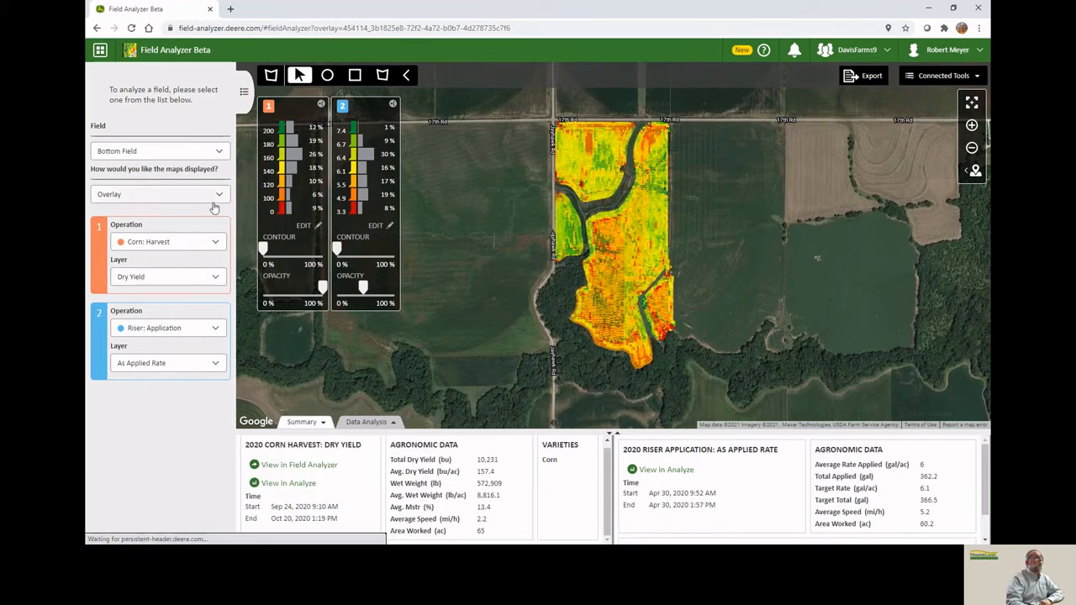
Switch the map display to Overview.
left_click(216, 194)
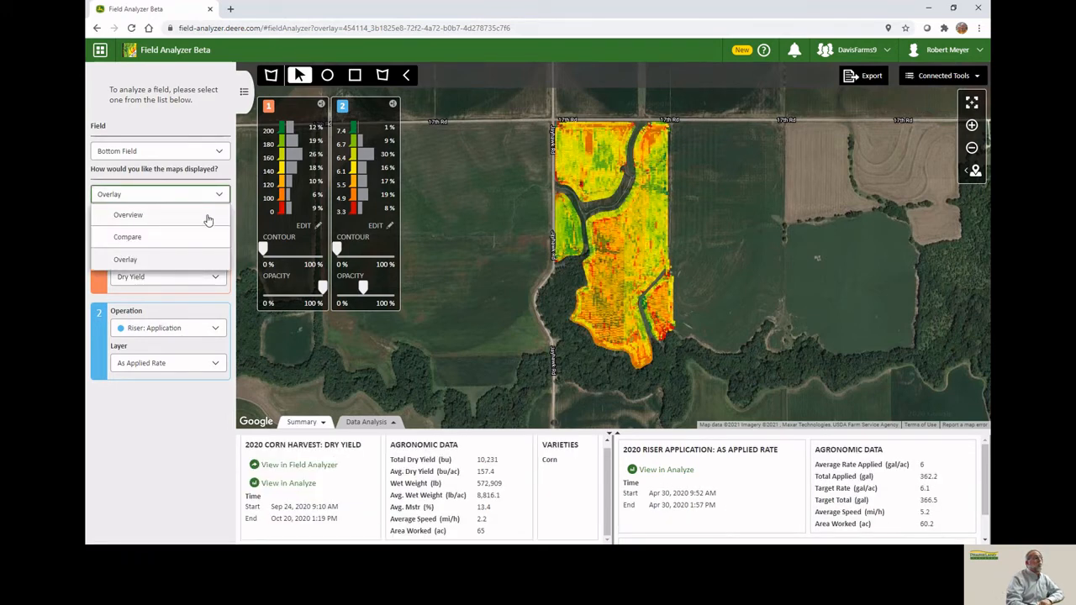
left_click(208, 217)
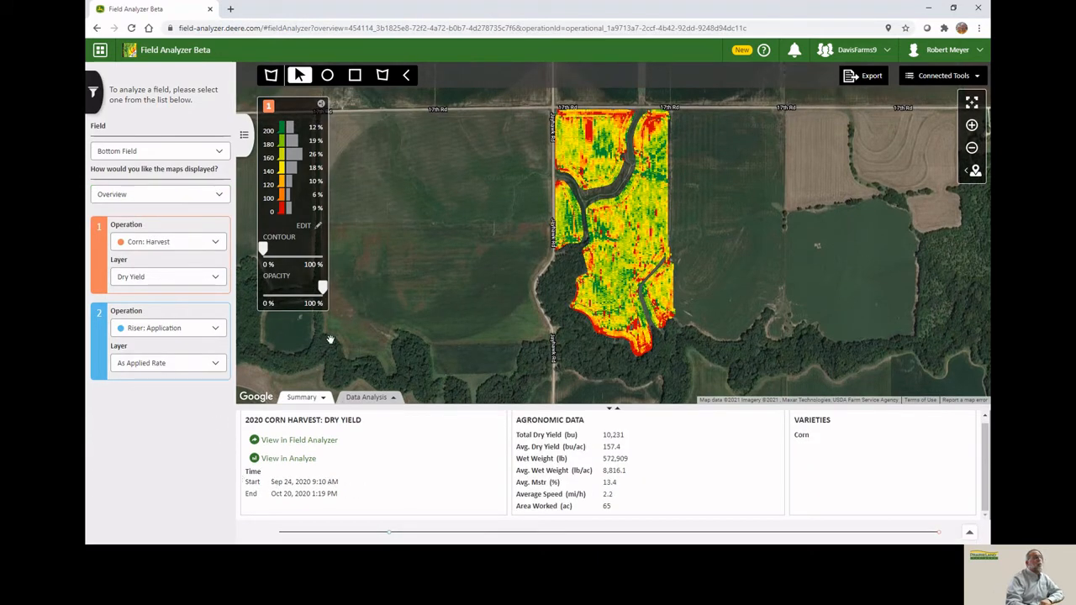
left_click(958, 79)
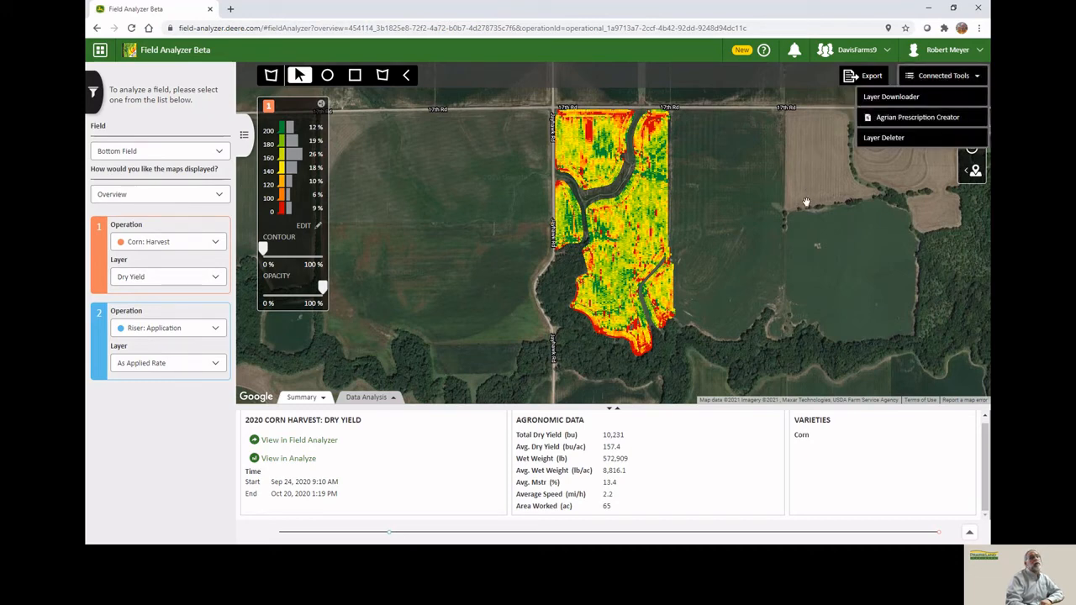
left_click(756, 199)
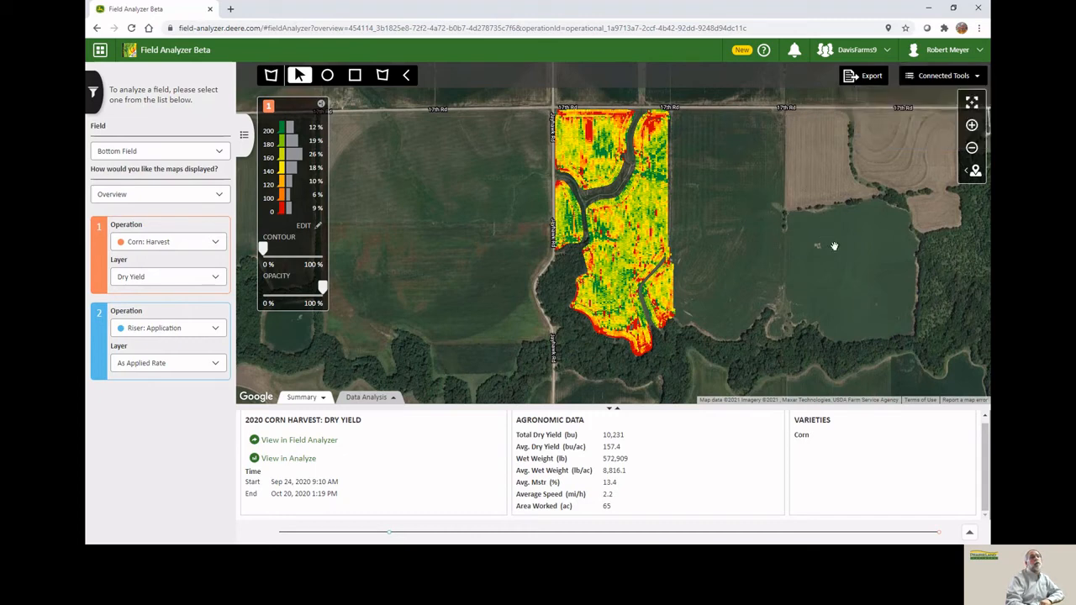
left_click(971, 172)
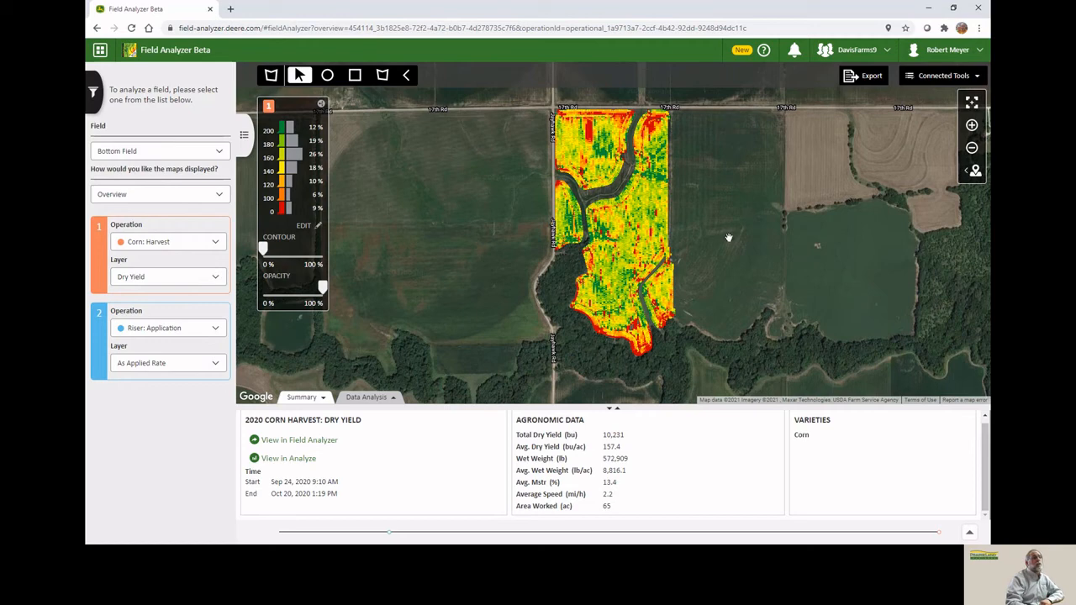
Lower the yield layer's opacity and restore it to 100%.
left_click_drag(322, 289, 278, 296)
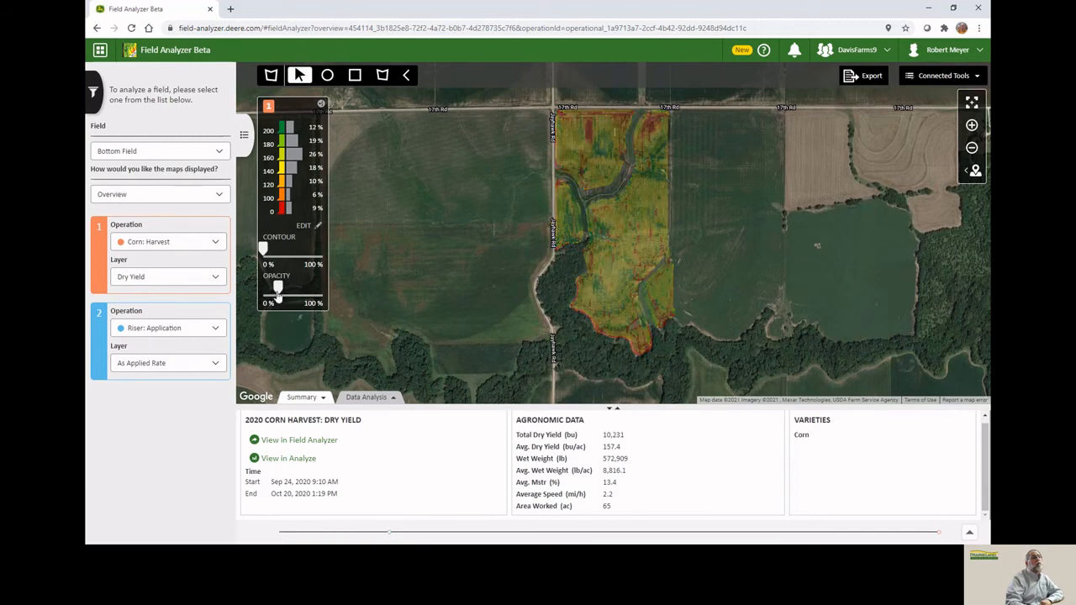
left_click_drag(277, 289, 322, 290)
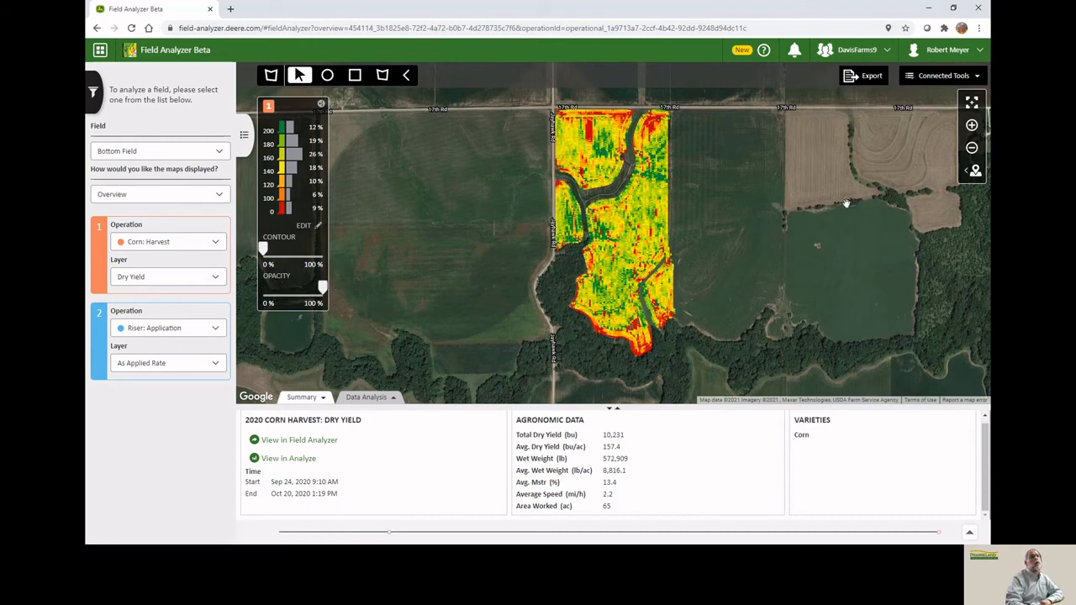
Export the field's Summary view and its Data Analysis view as PDF reports.
left_click(868, 77)
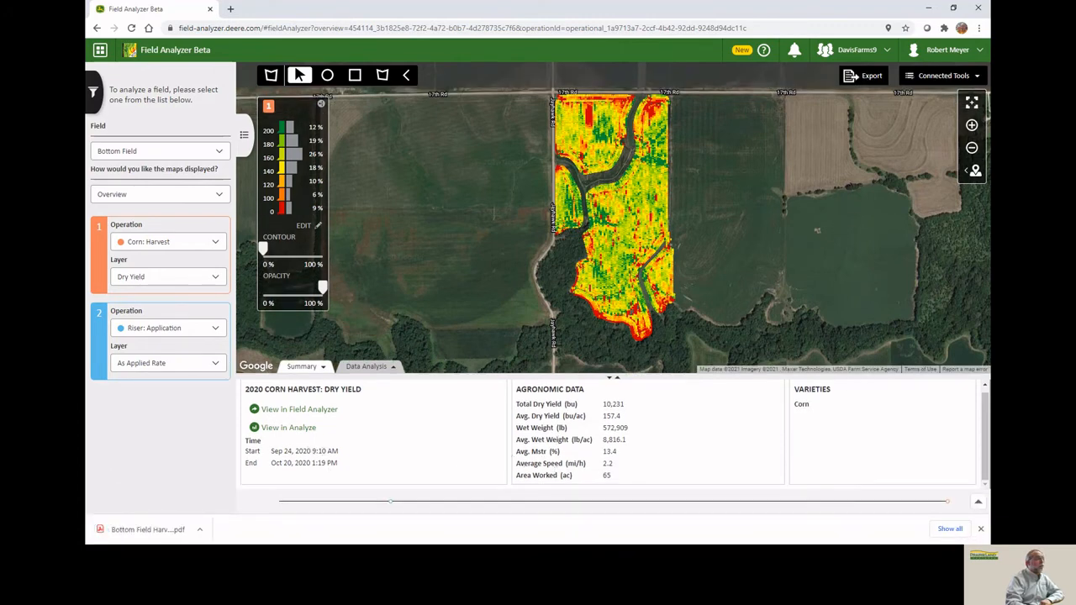
left_click(368, 367)
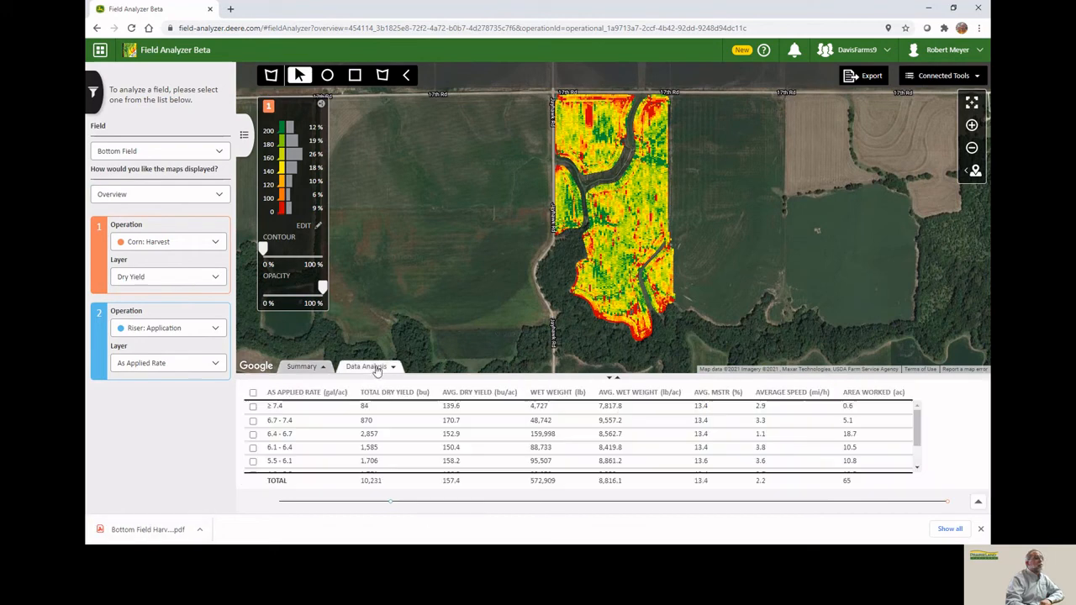
left_click(866, 77)
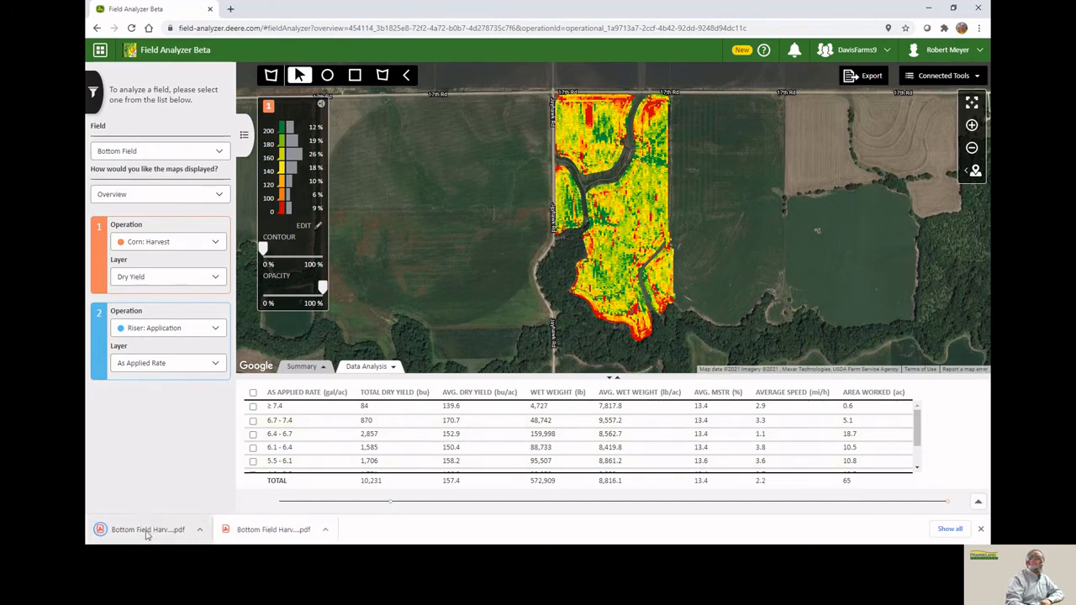
Open the Data Analysis PDF report in Adobe Acrobat Reader and scroll through its table.
left_click(147, 531)
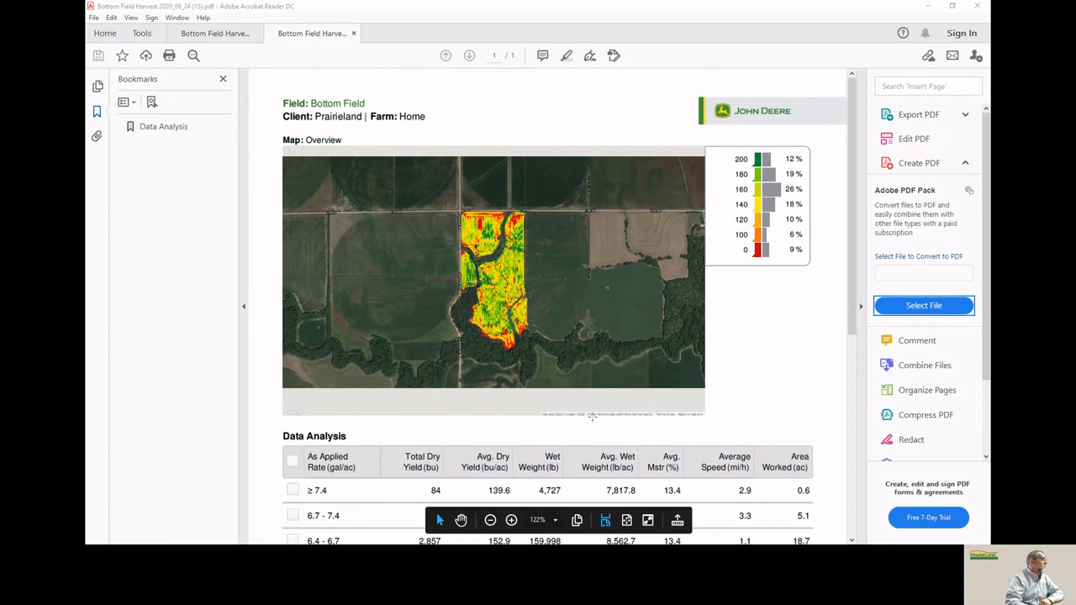
scroll(601, 411, "down", 4)
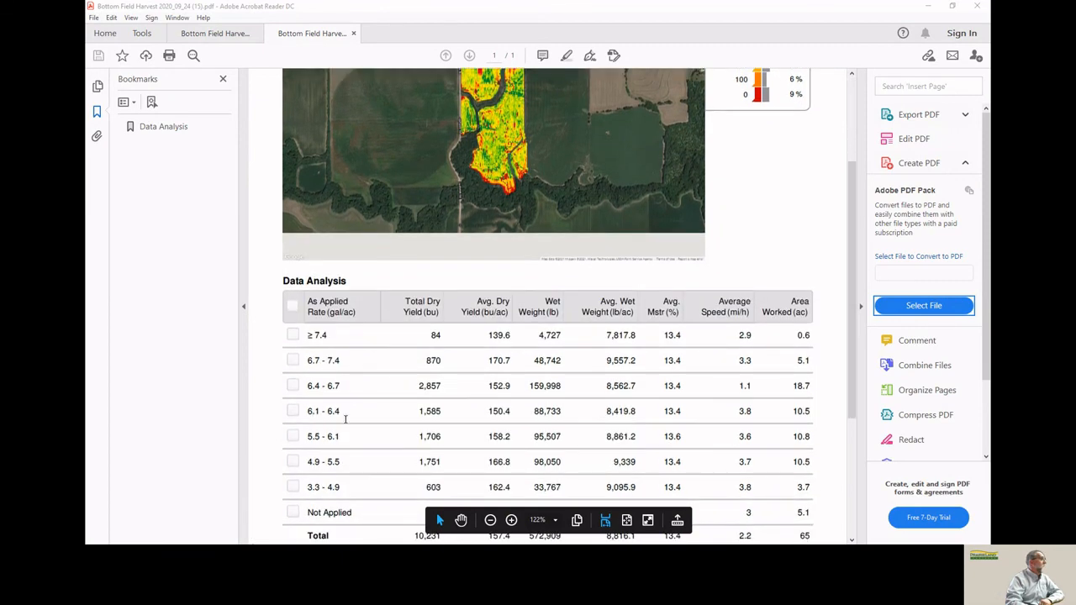
scroll(721, 420, "up", 3)
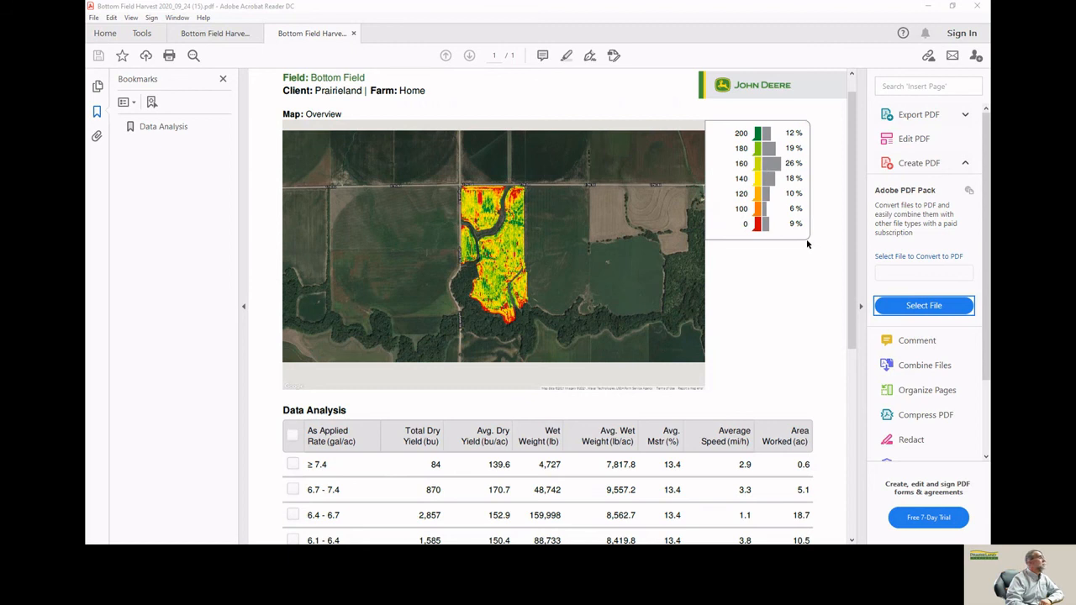
Switch to the Summary PDF report and scroll through its agronomic data and map.
left_click(224, 37)
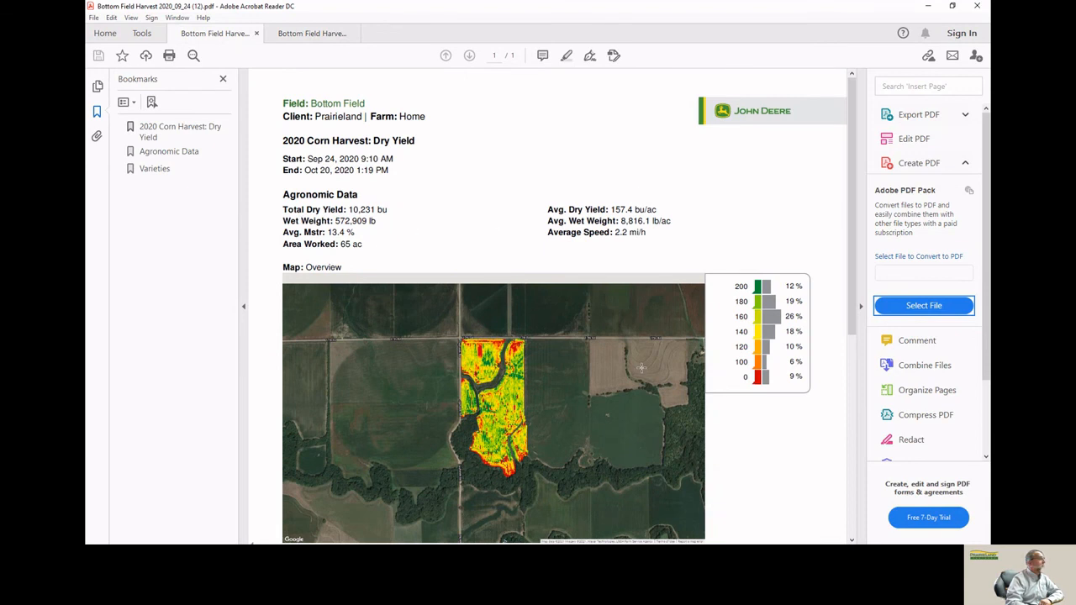
scroll(641, 367, "down", 2)
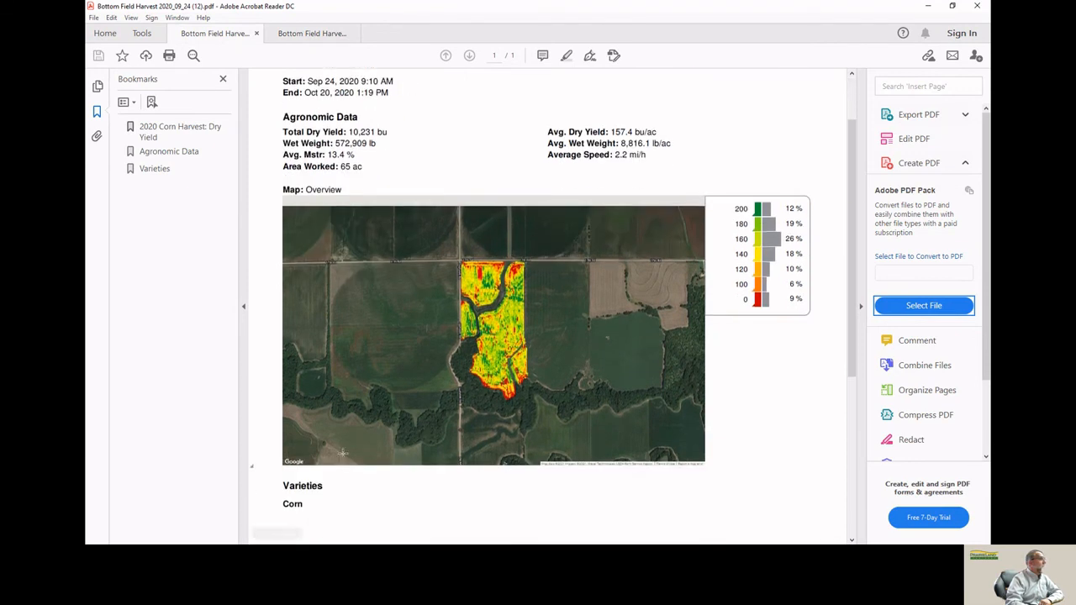